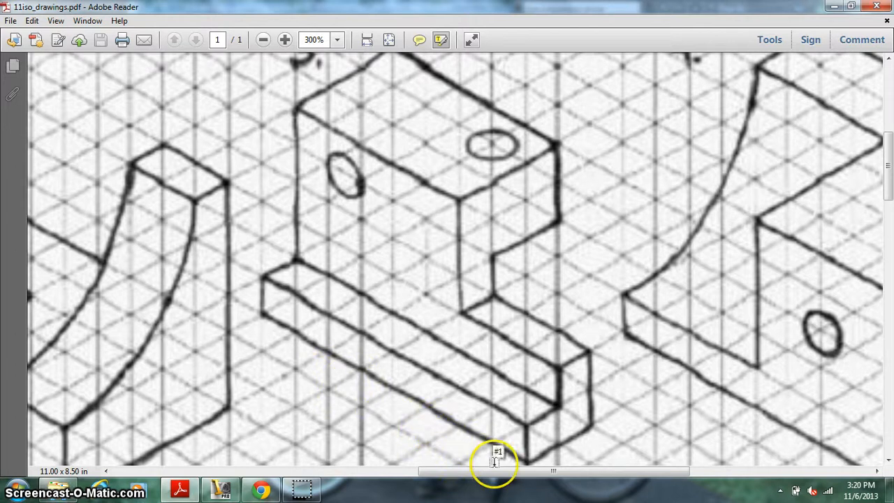
Step: Switch to Autodesk Inventor and create a new part from the English Standard (in).ipt template
click(222, 490)
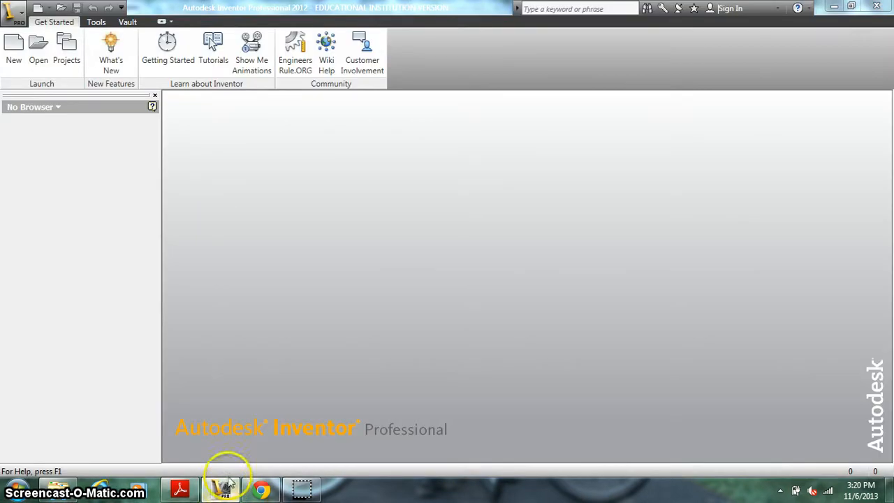
click(14, 49)
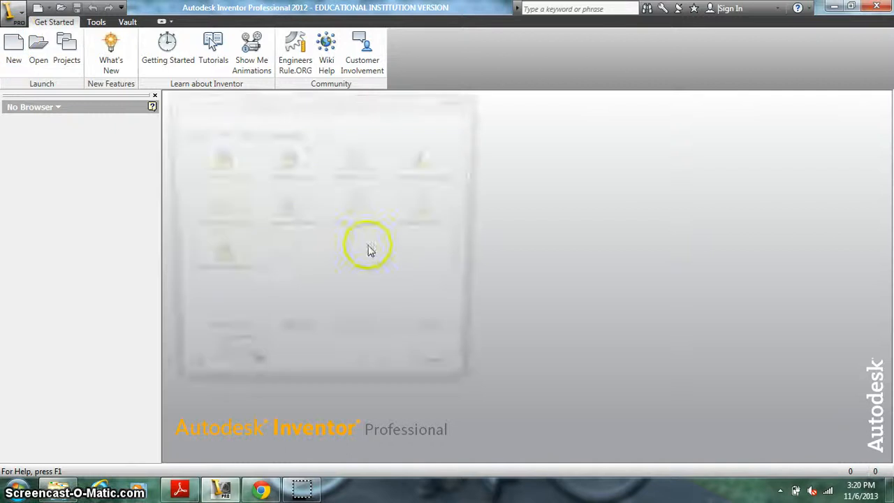
click(427, 213)
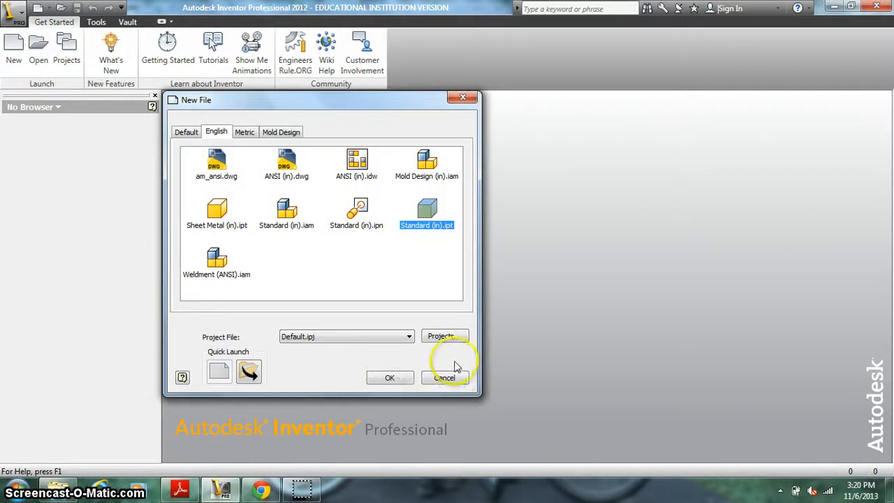
click(388, 378)
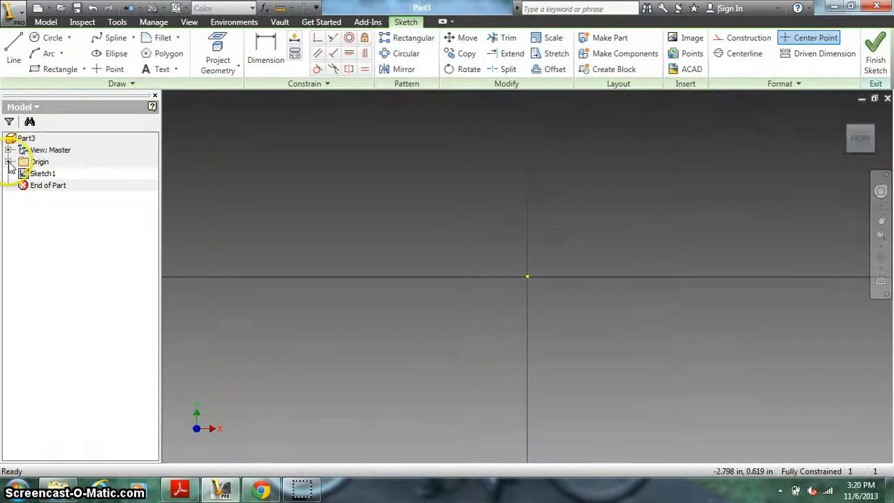
Step: Sketch a horizontal rectangle about 1.53 in wide and 0.235 in high with one corner at the origin
click(9, 161)
click(50, 197)
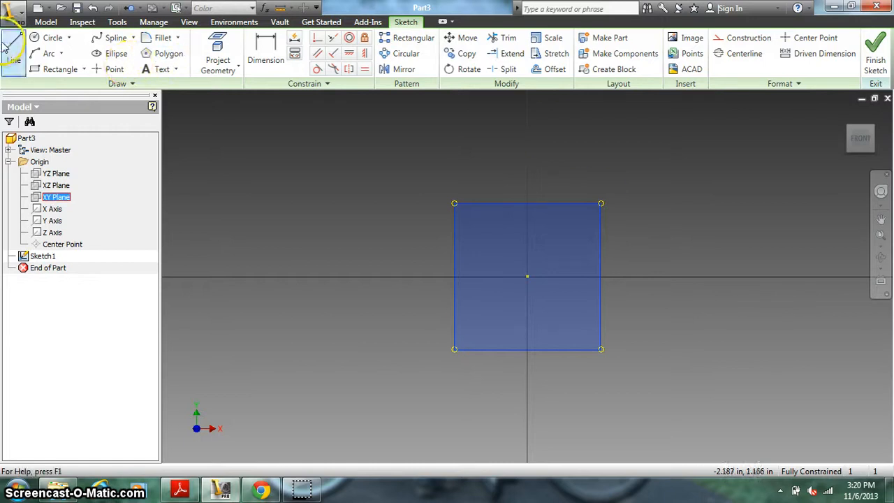
click(49, 69)
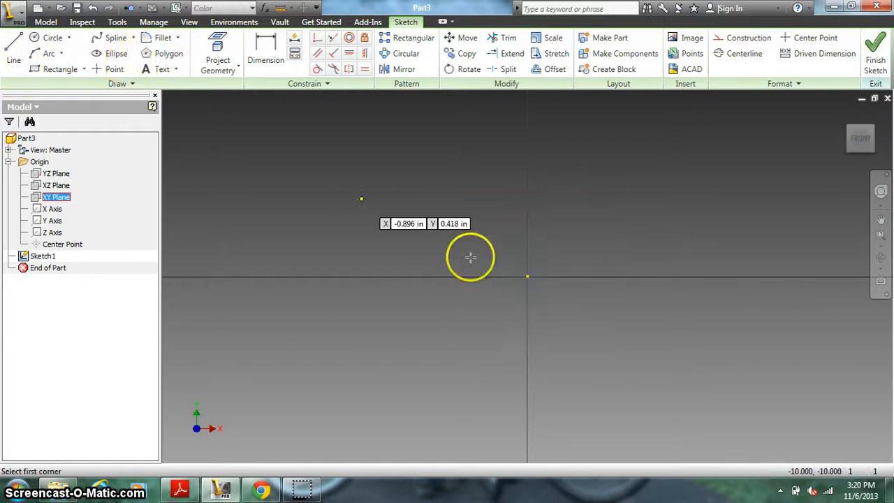
click(527, 276)
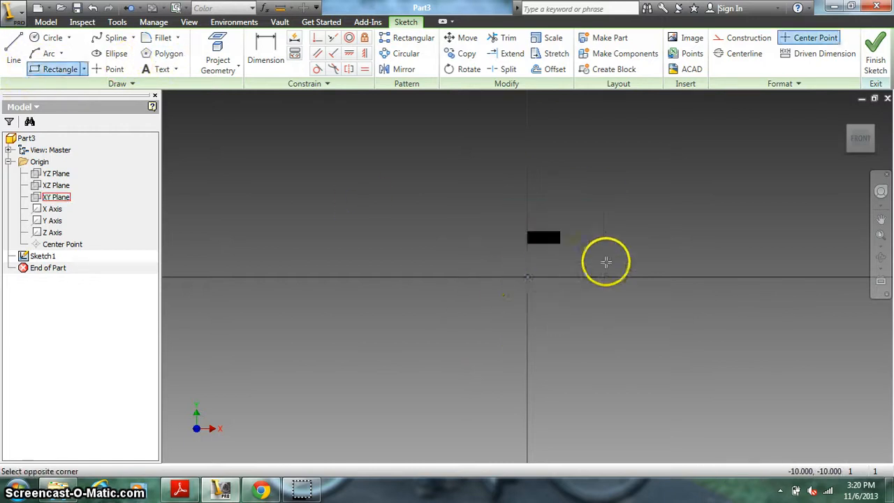
click(810, 233)
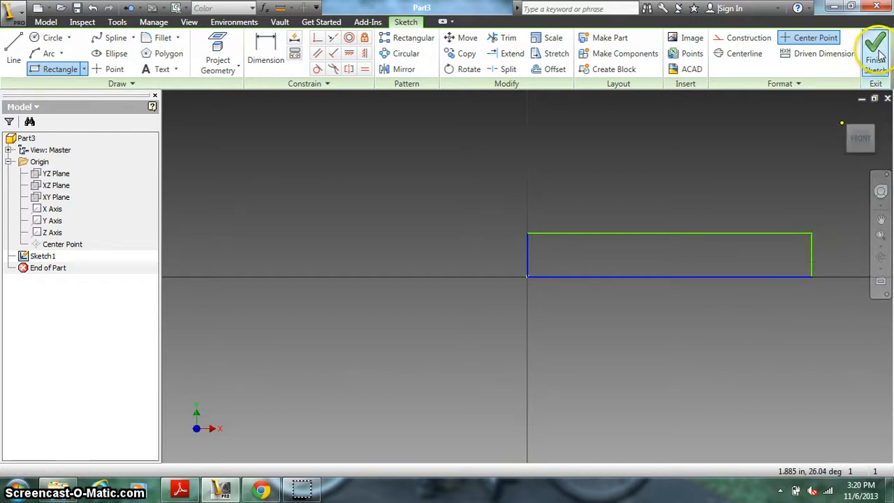
Step: Dimension the rectangle's lower edge and set its length to 8*.25 in
click(266, 40)
click(646, 276)
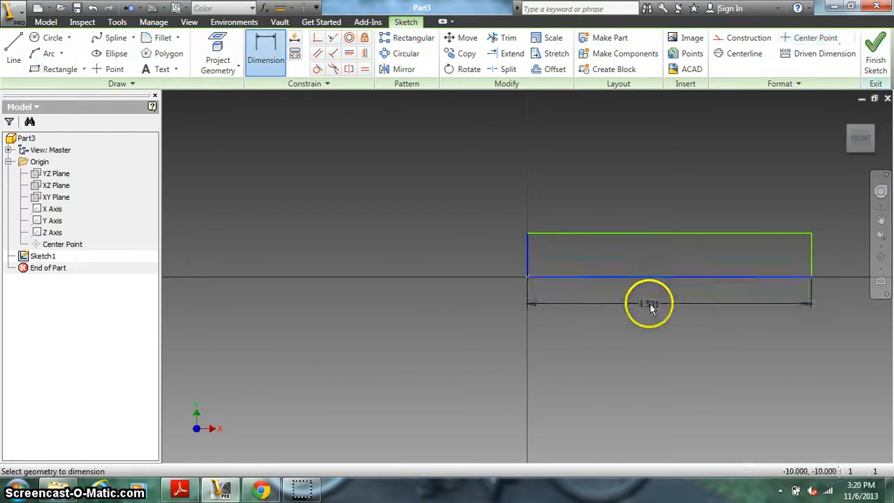
click(649, 306)
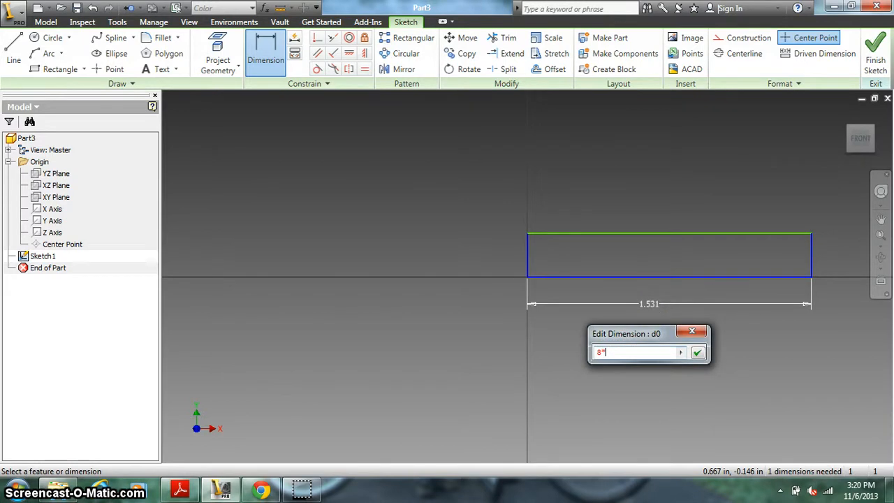
text(8*.25)
key(Return)
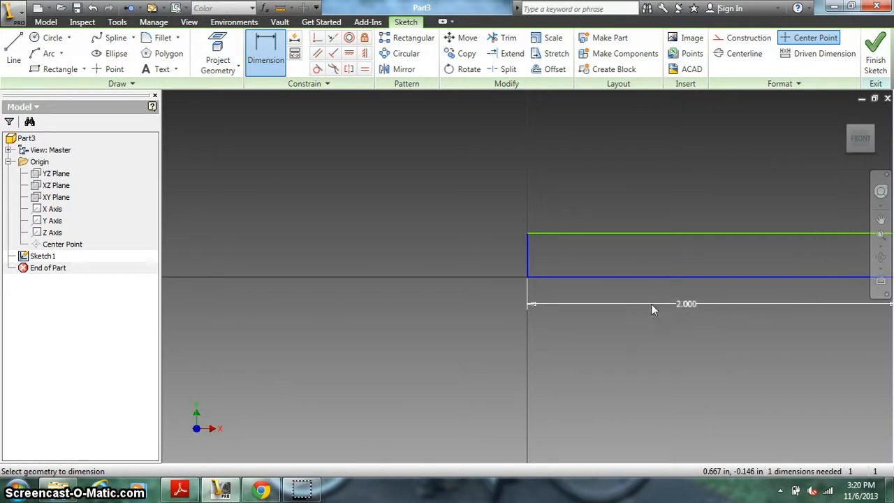
Step: Dimension the rectangle's short vertical edge and set its height to .25 in
click(526, 254)
click(501, 256)
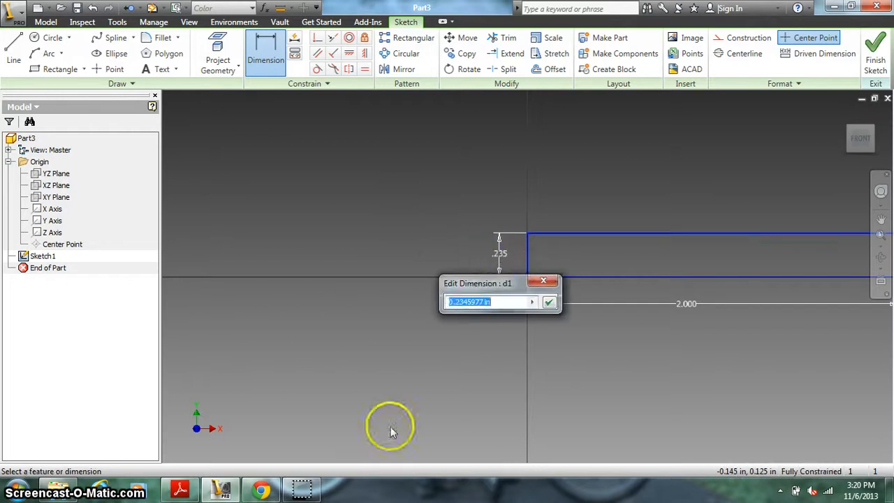
click(180, 488)
click(181, 491)
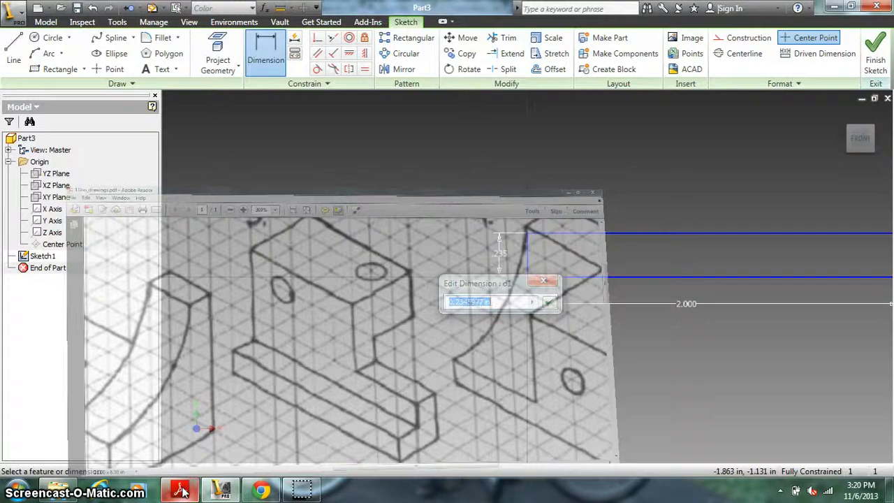
text(.2)
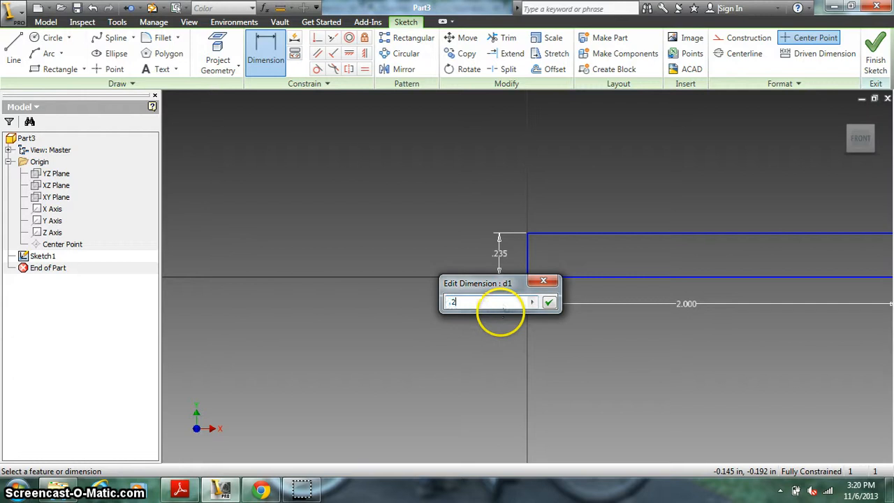
text(5)
key(Return)
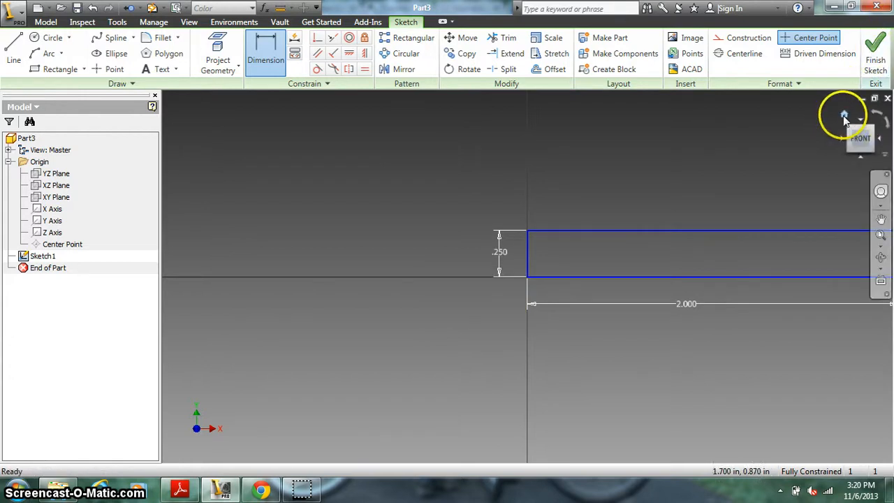
Step: Finish the sketch and extrude the rectangle .5 in in the reversed direction, away from the front
click(875, 63)
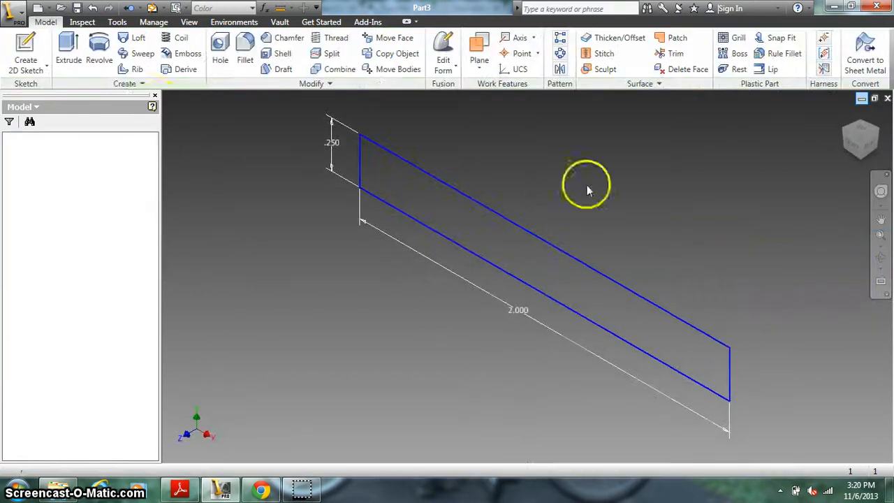
click(68, 50)
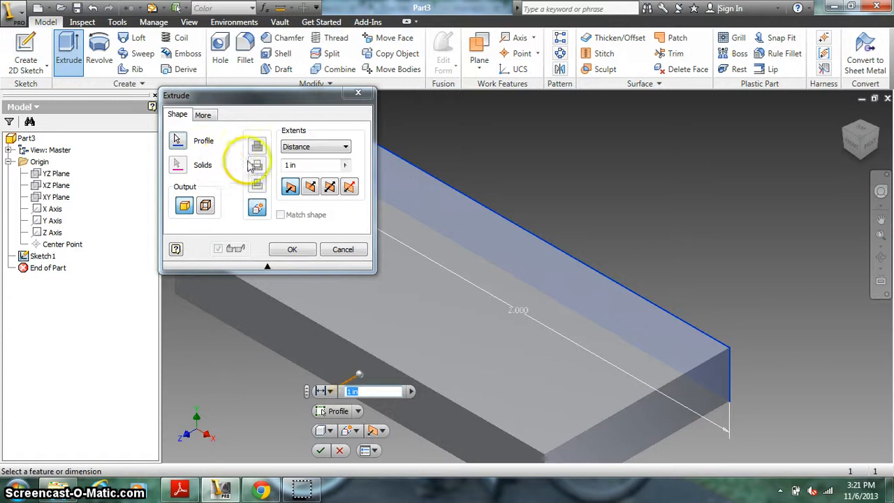
click(309, 186)
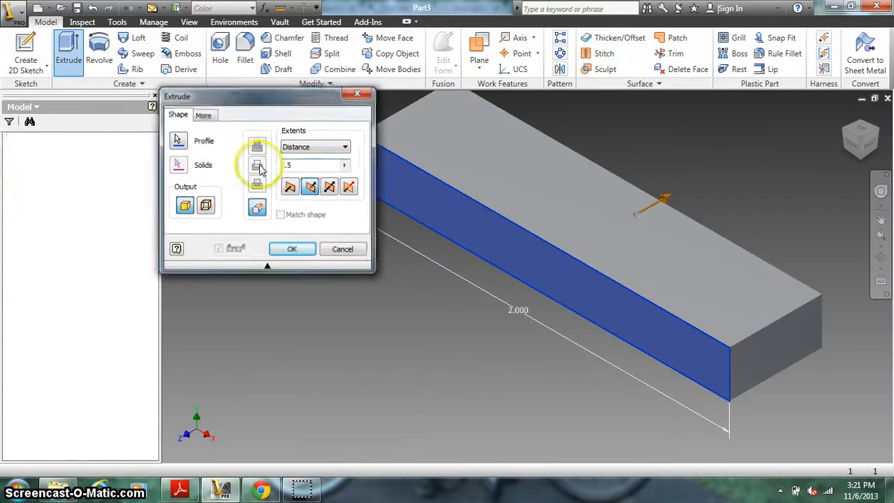
key(Return)
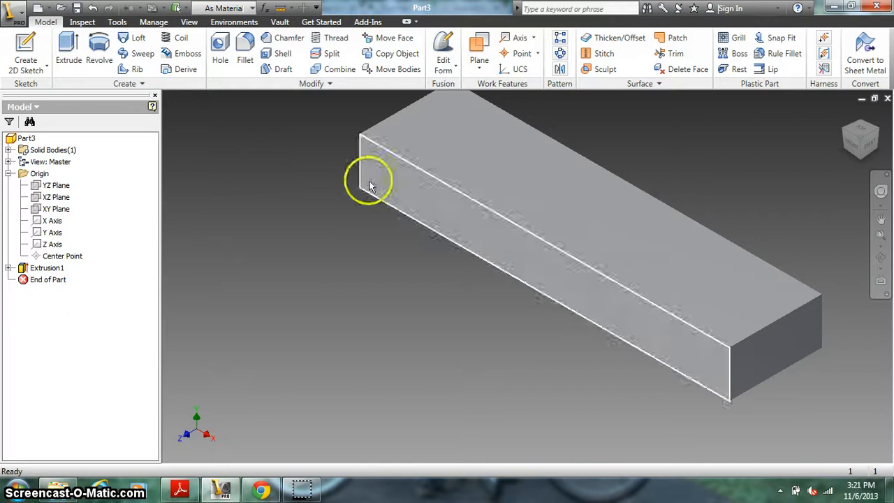
Step: Check the PDF drawing, then sketch a 2.000 by 0.250 in rectangle along the back half of the block's top face
click(180, 489)
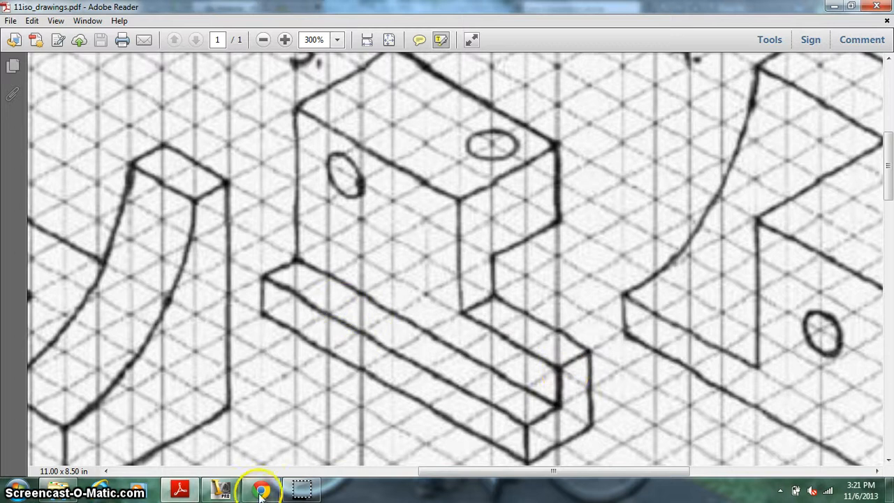
click(221, 491)
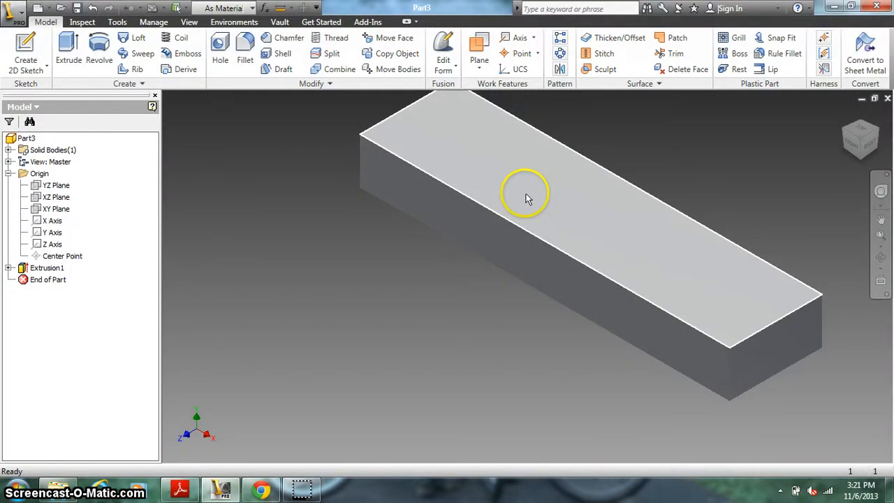
drag(433, 349, 425, 380)
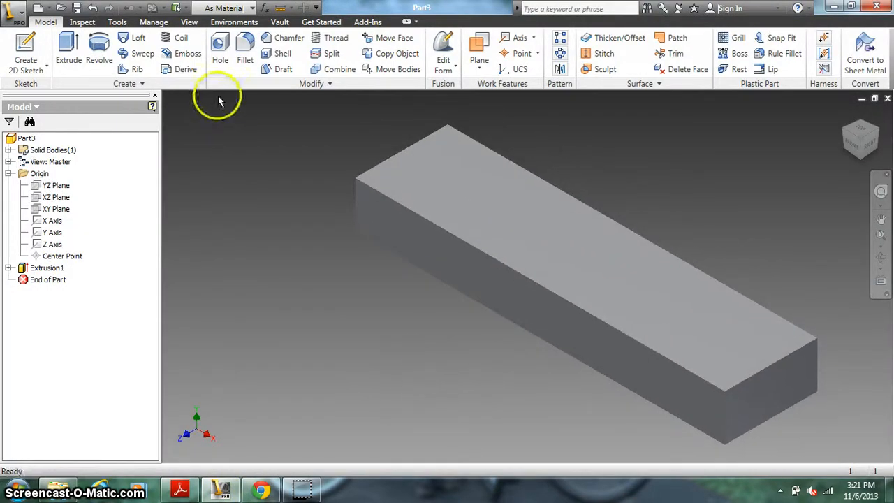
click(29, 49)
click(465, 155)
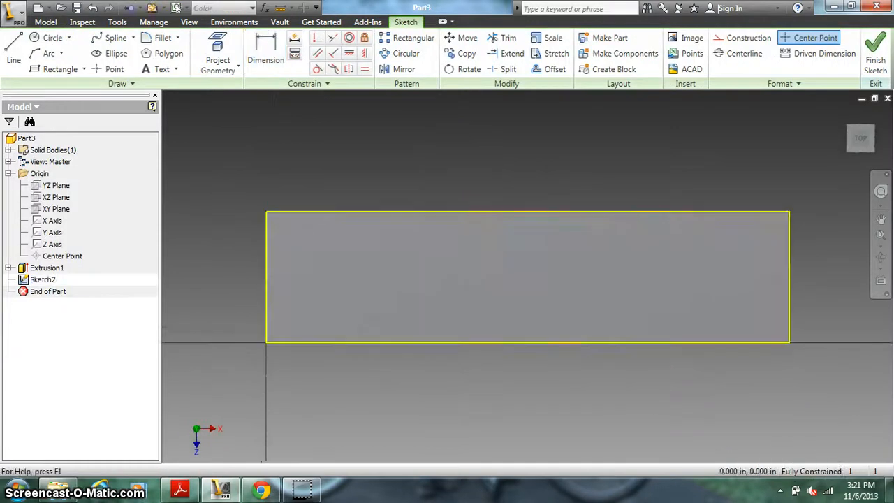
click(56, 68)
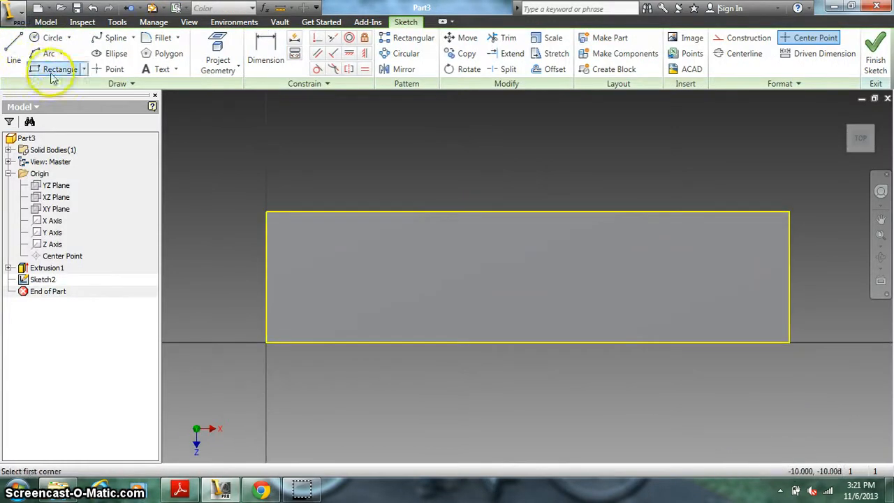
click(266, 213)
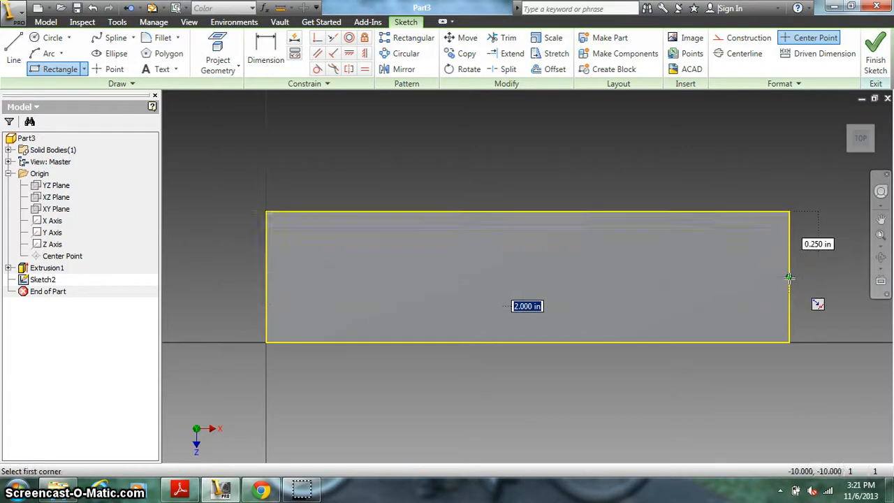
click(789, 277)
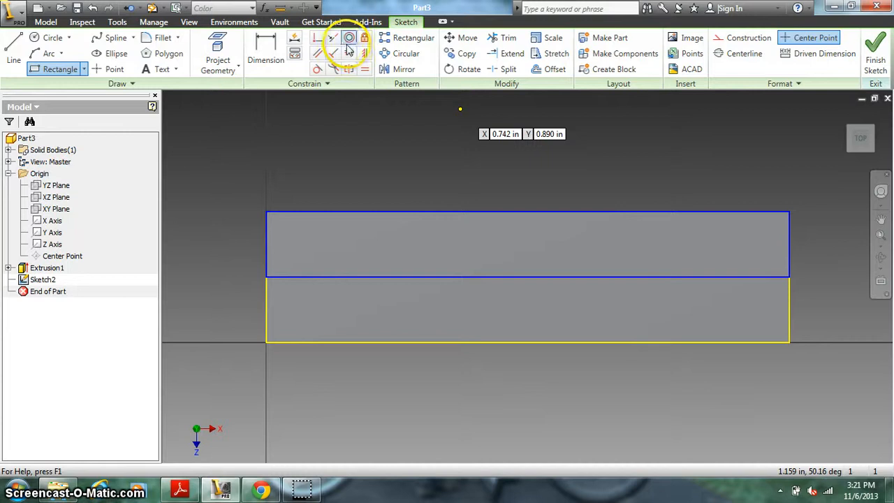
click(265, 47)
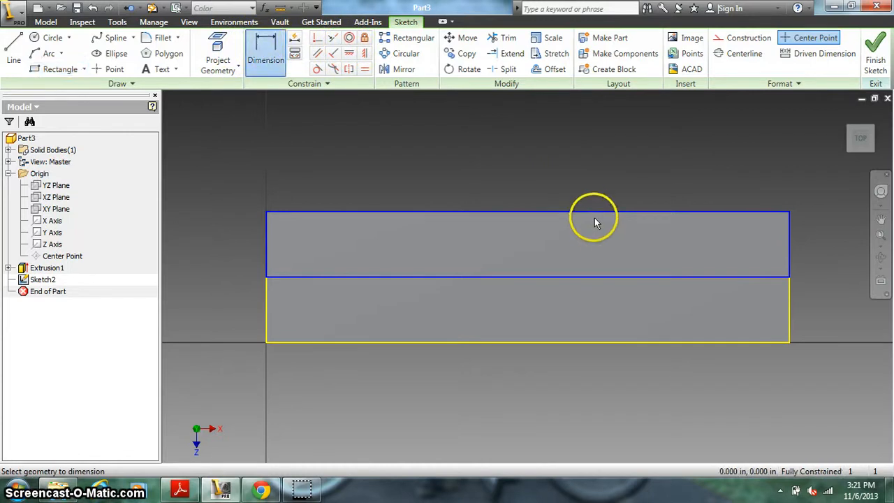
click(602, 277)
click(837, 245)
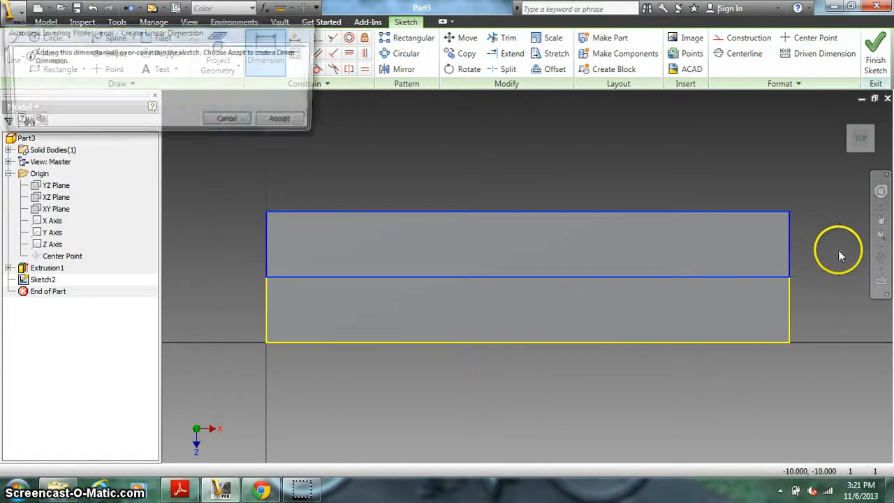
click(232, 123)
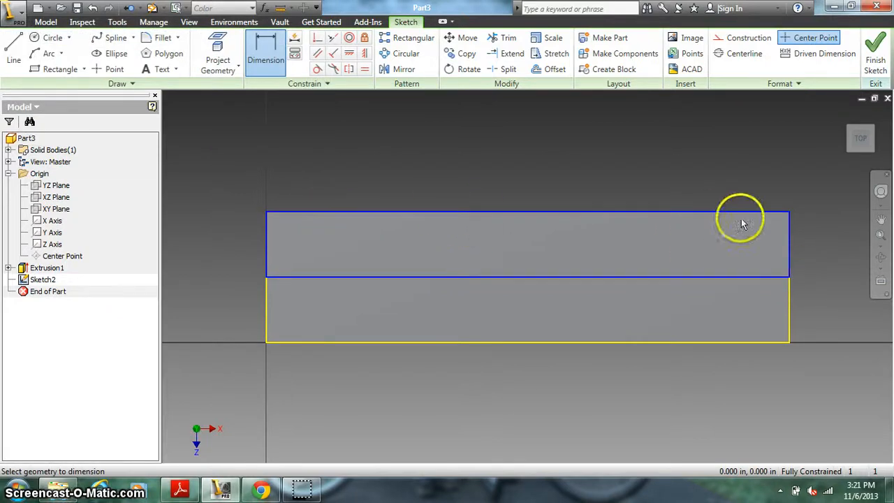
Step: Finish the sketch and extrude the back strip upward by the base block's thickness, joined to the base
click(874, 53)
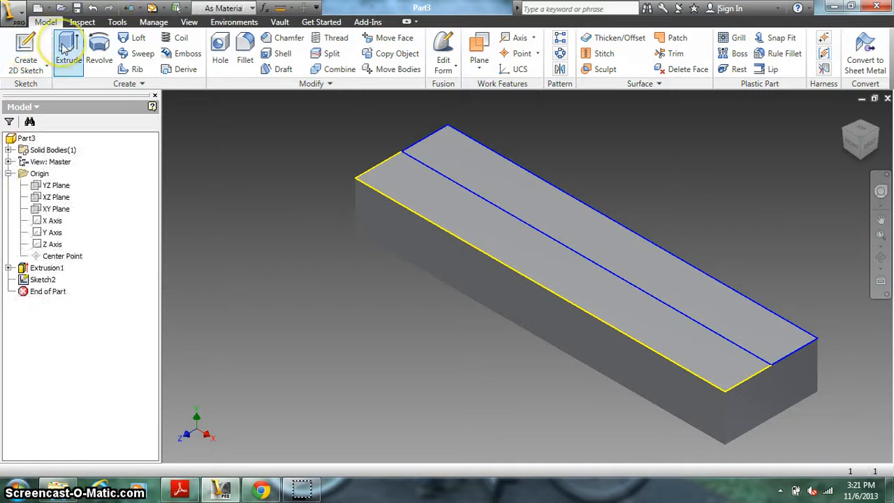
click(65, 47)
click(468, 167)
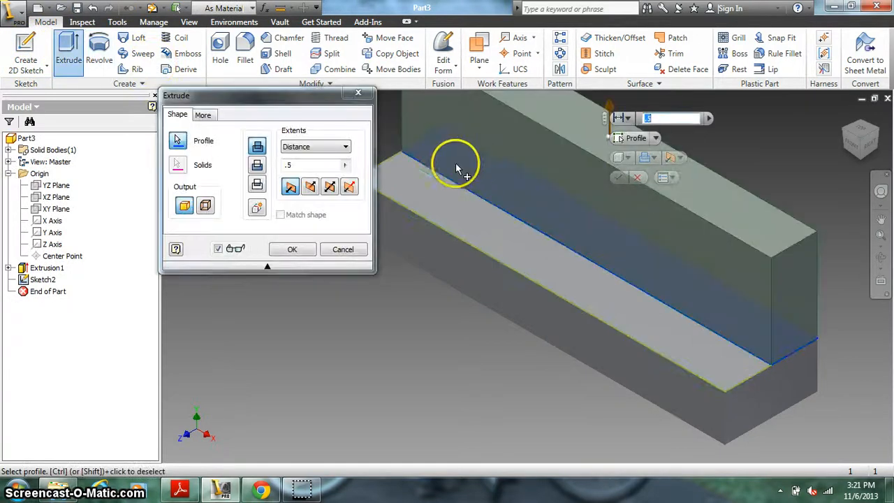
click(317, 168)
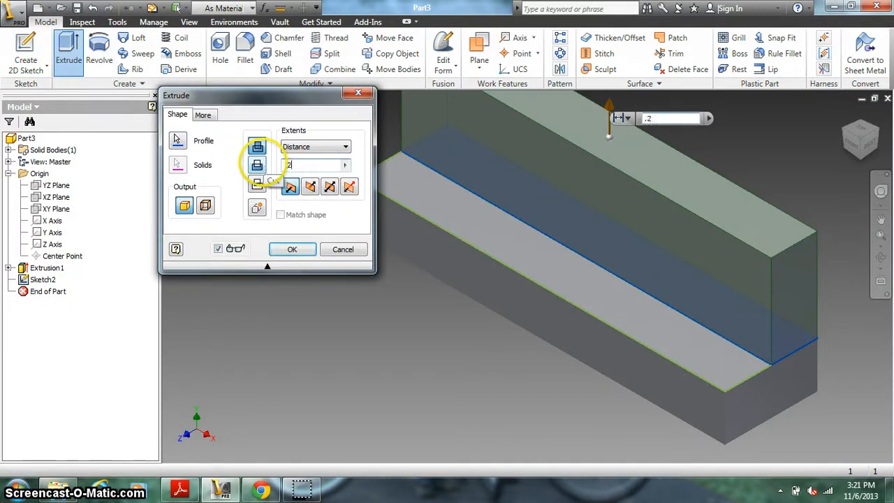
key(Return)
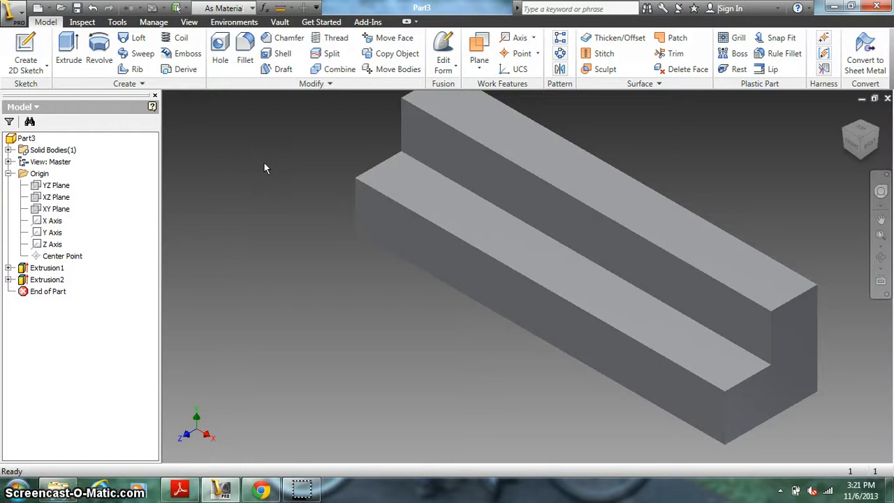
Step: Check the PDF drawing, then sketch a rectangle about 1.19 in long across the full width of the back strip's top face, starting at its rear corner
mouse_move(222, 491)
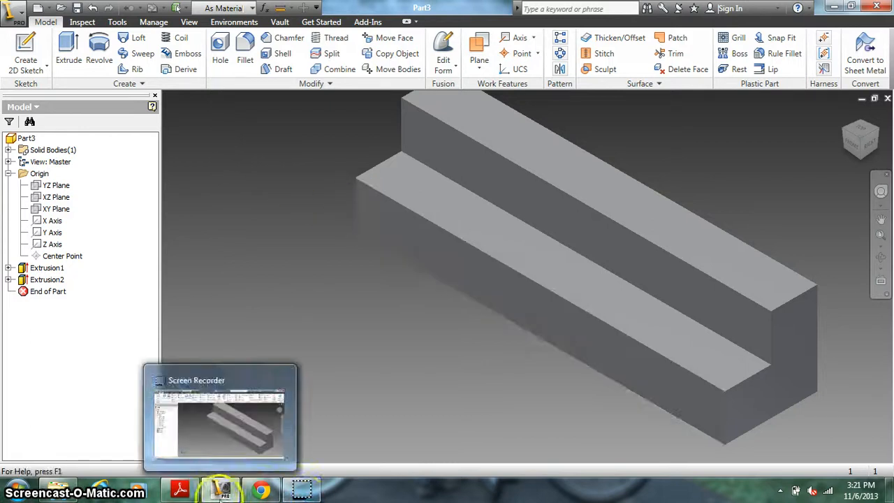
click(180, 488)
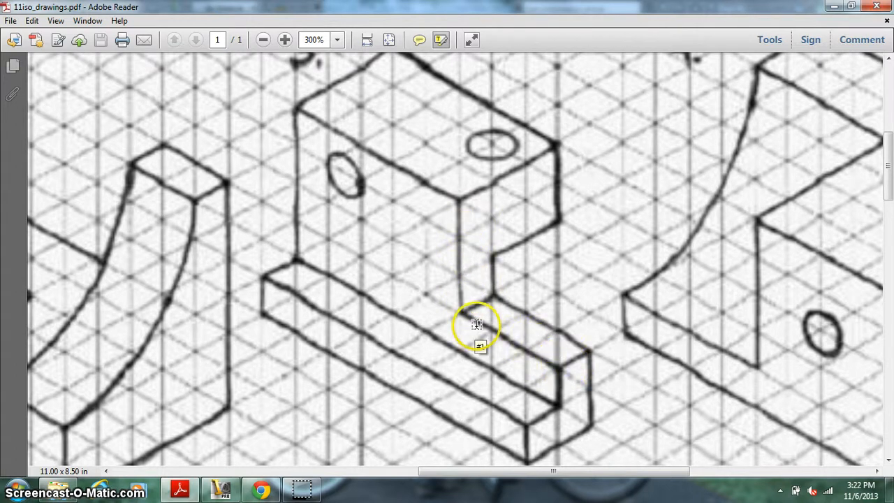
click(222, 488)
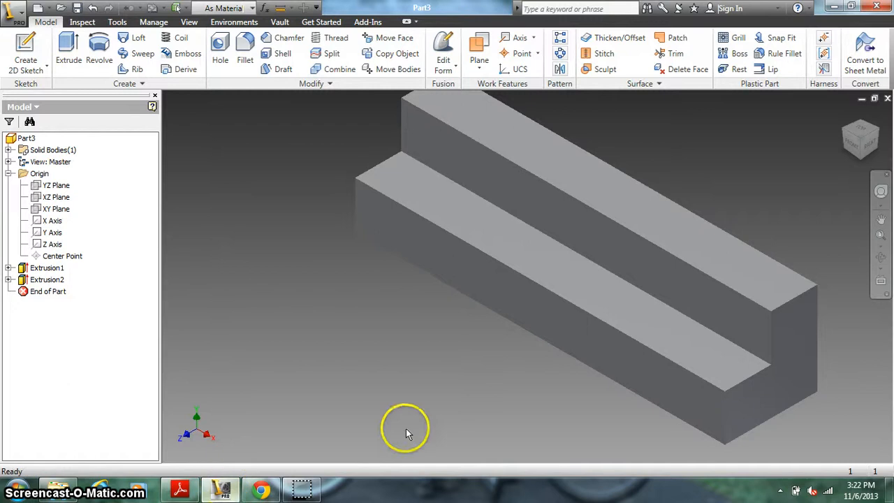
scroll(410, 411, down, 4)
scroll(410, 411, up, 6)
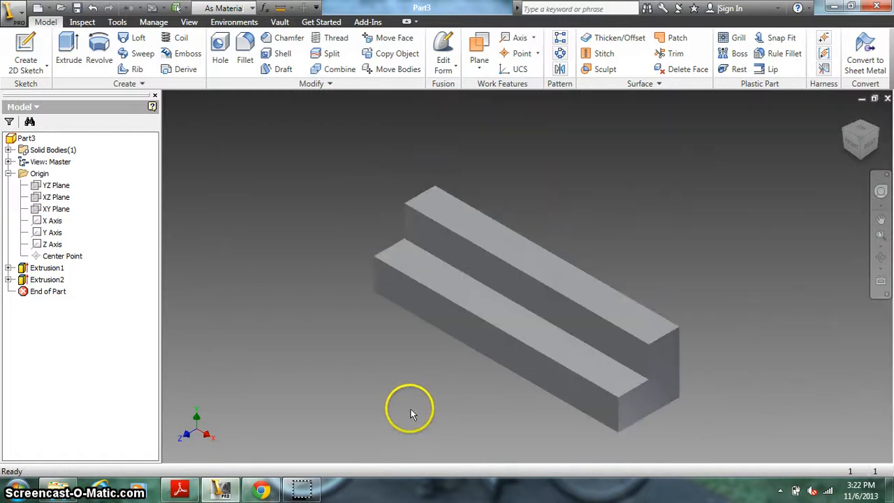
click(28, 47)
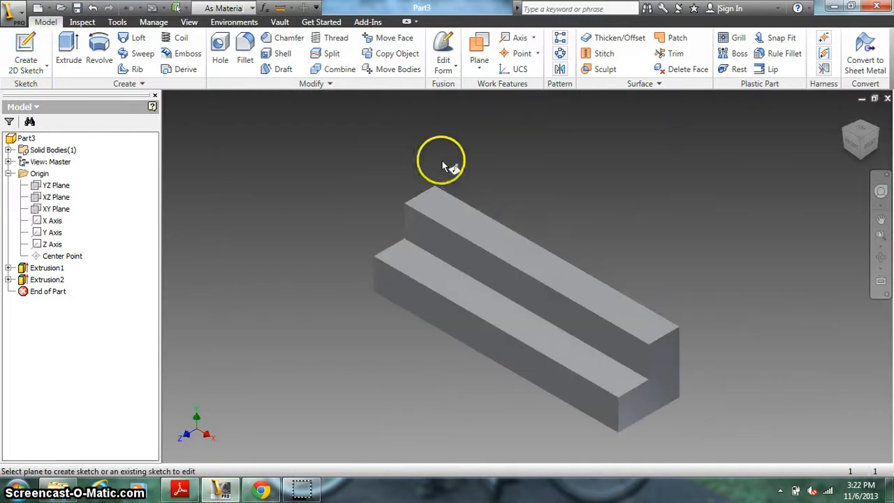
click(445, 205)
click(58, 69)
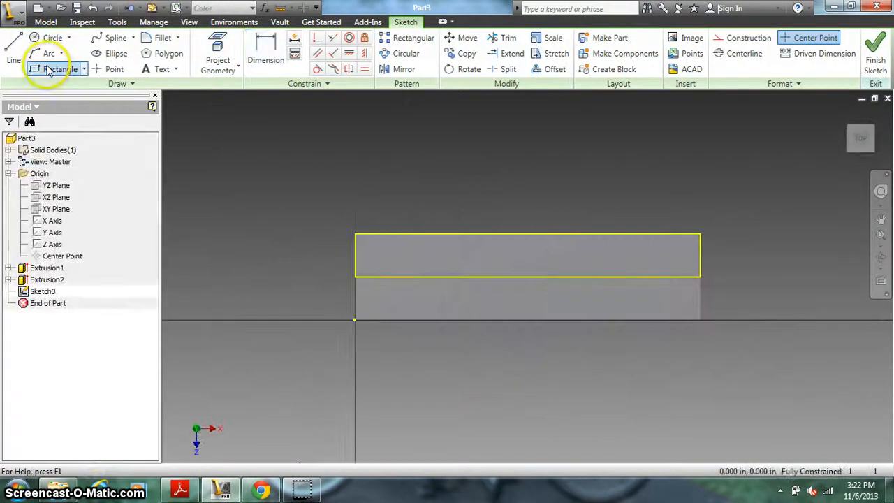
click(354, 235)
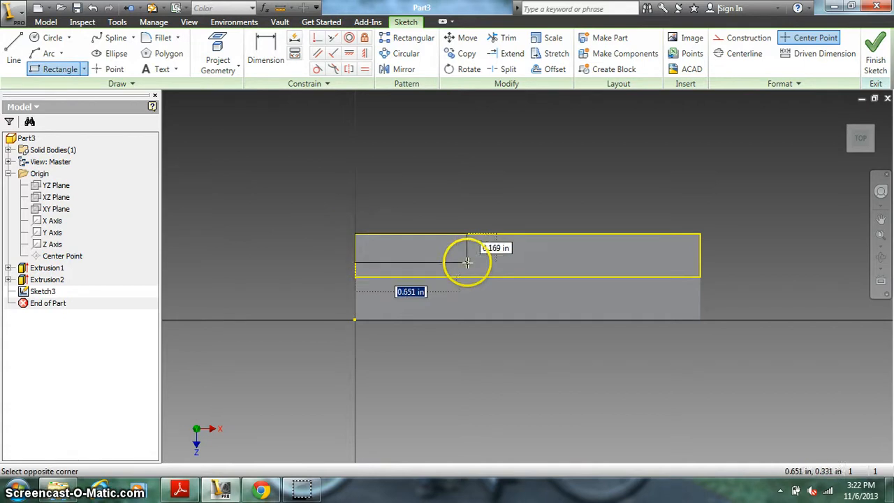
click(560, 276)
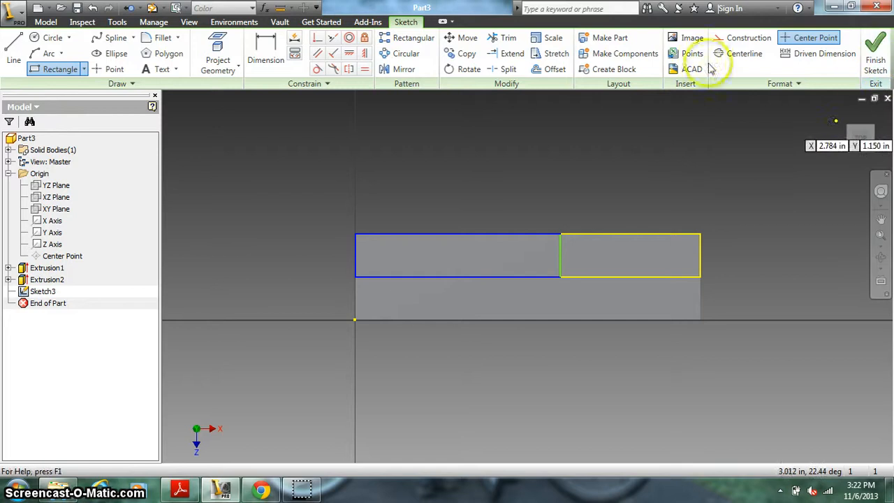
Step: Dimension the rectangle's long edge and set its length to 1.250 in, five grid spaces of .25 in
click(264, 44)
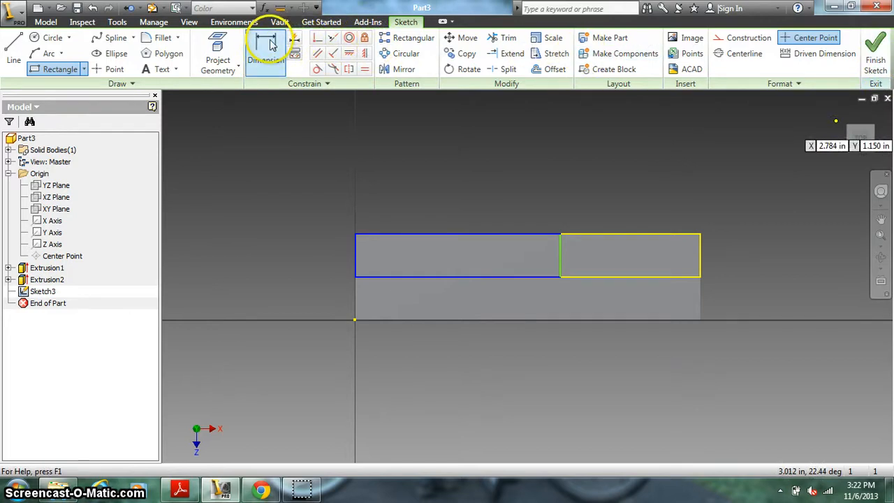
click(447, 232)
click(448, 198)
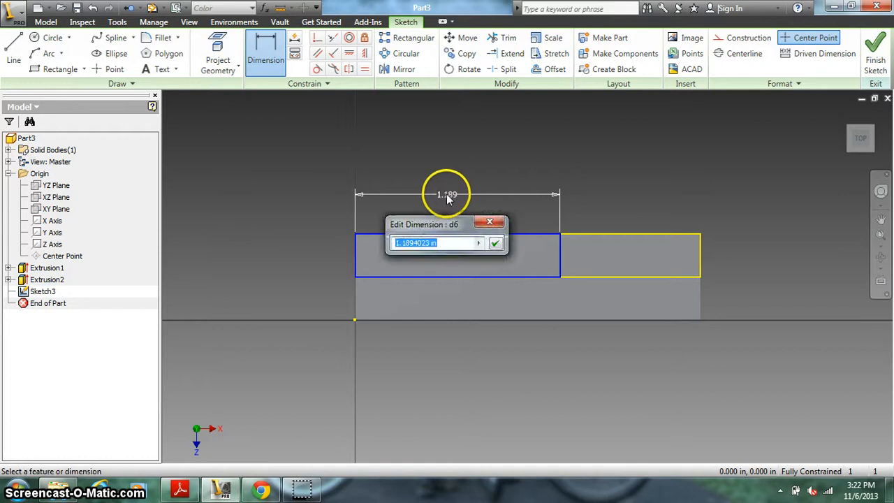
text(5)
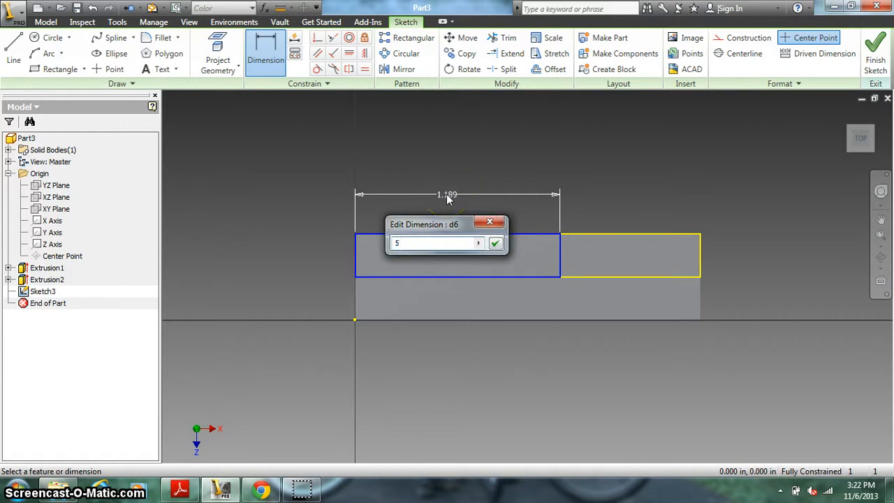
text(")
text(.25)
key(Return)
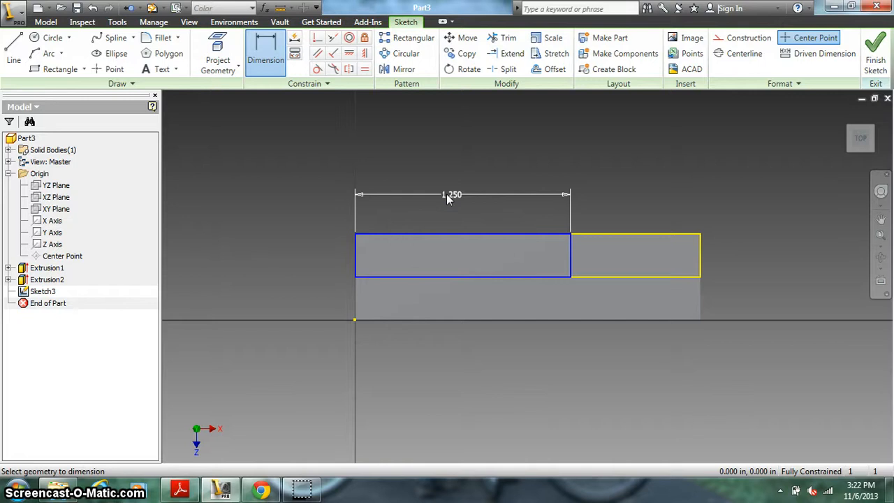
click(279, 60)
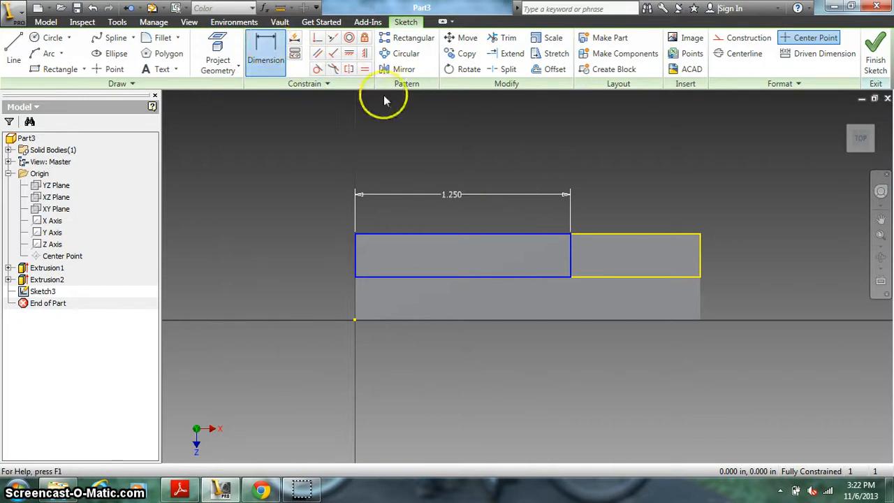
click(658, 234)
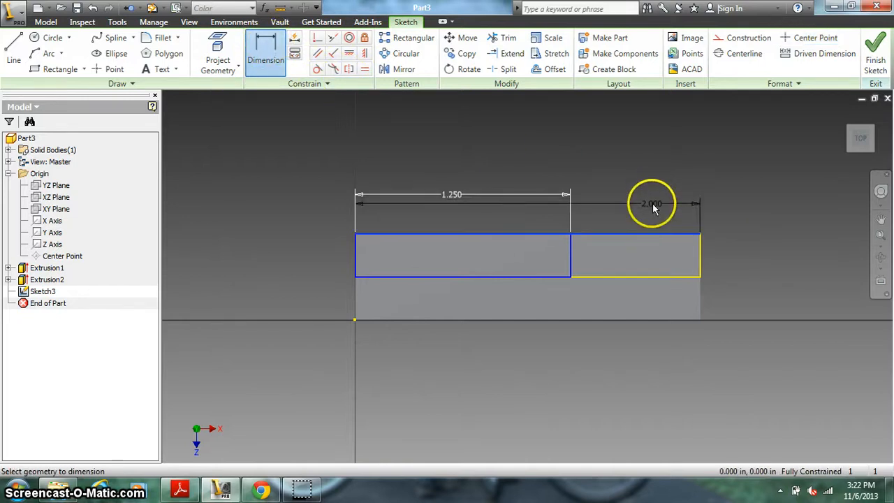
key(Escape)
click(282, 61)
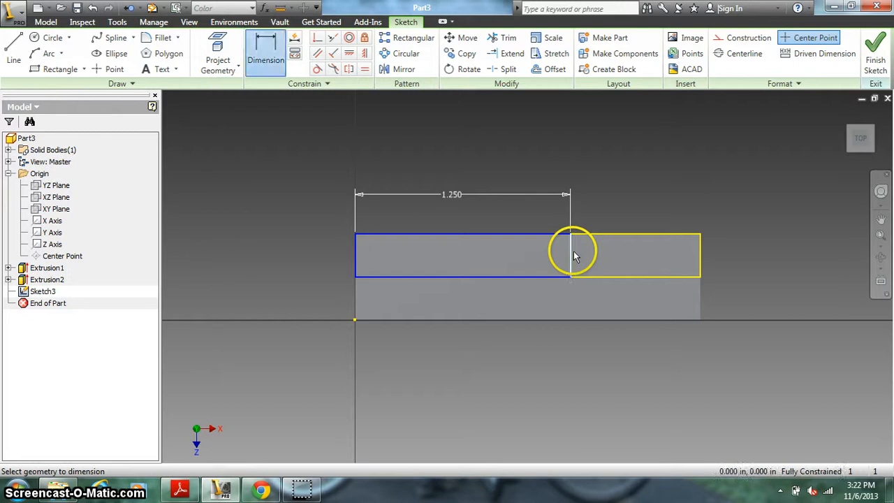
click(700, 259)
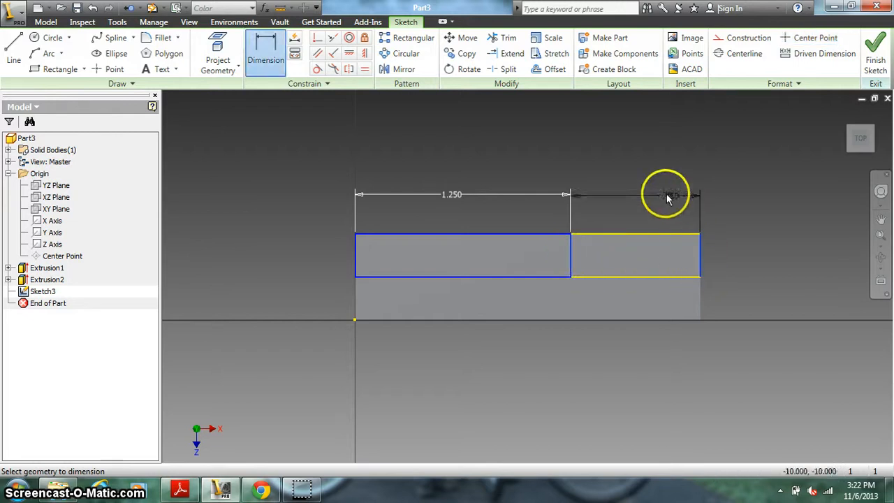
click(639, 184)
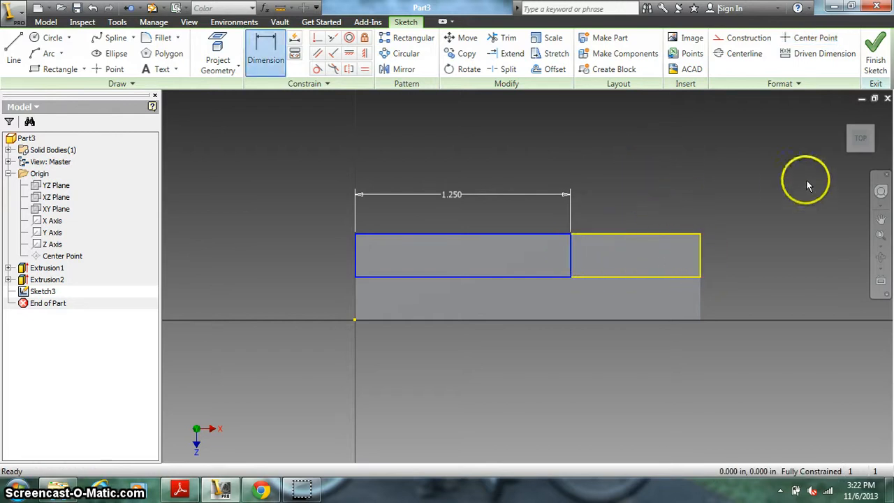
Step: Finish the sketch, check the PDF drawing, and extrude the 1.250 in long rectangle upward by .25*3 in, joined to the body
click(874, 55)
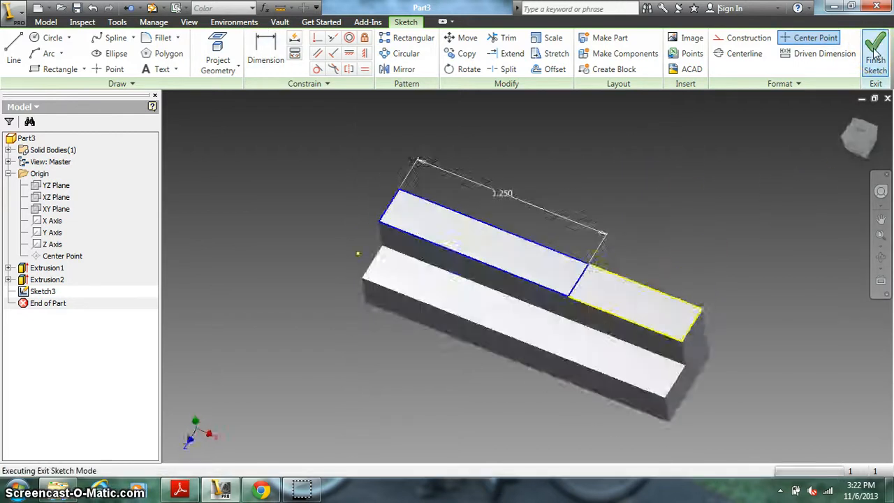
click(224, 486)
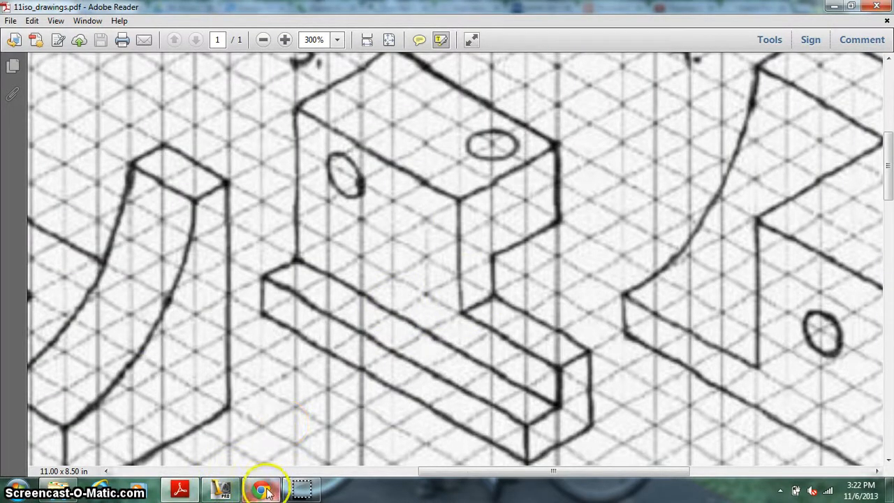
click(222, 489)
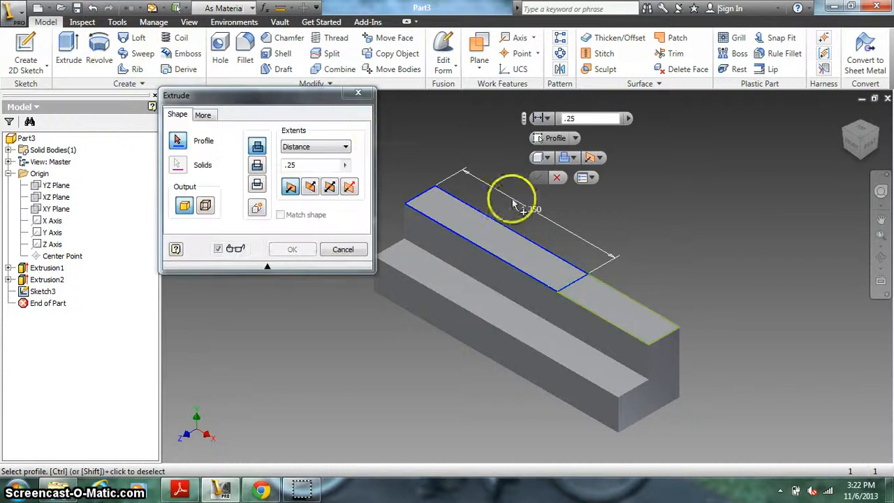
click(498, 233)
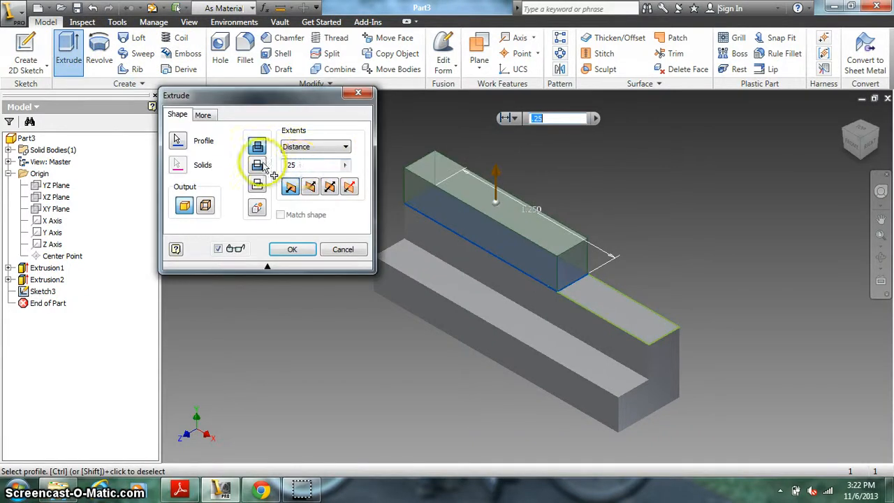
double_click(307, 163)
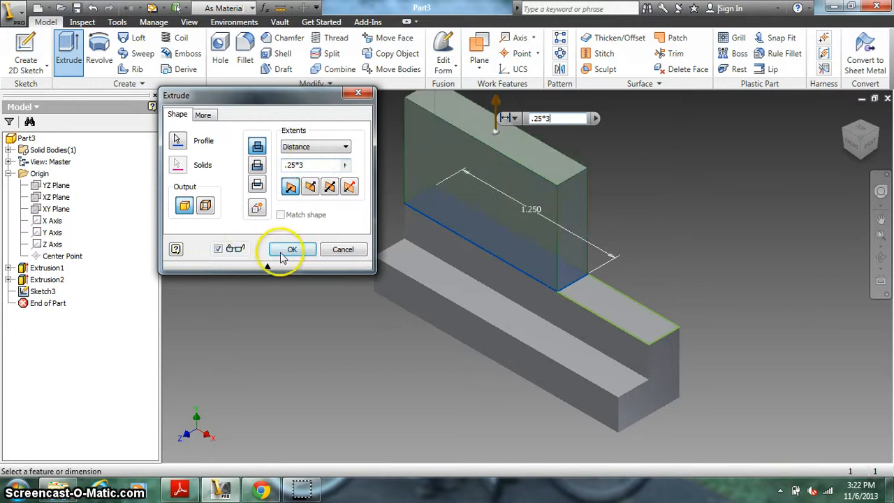
click(285, 252)
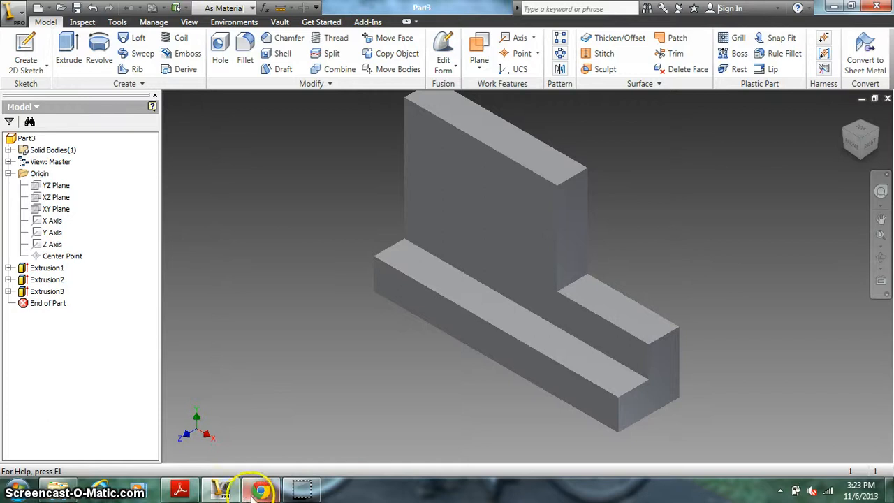
Step: Check the PDF drawing, then sketch a full-width rectangle about 0.475 in high across the upper part of the upright block's back face
click(181, 490)
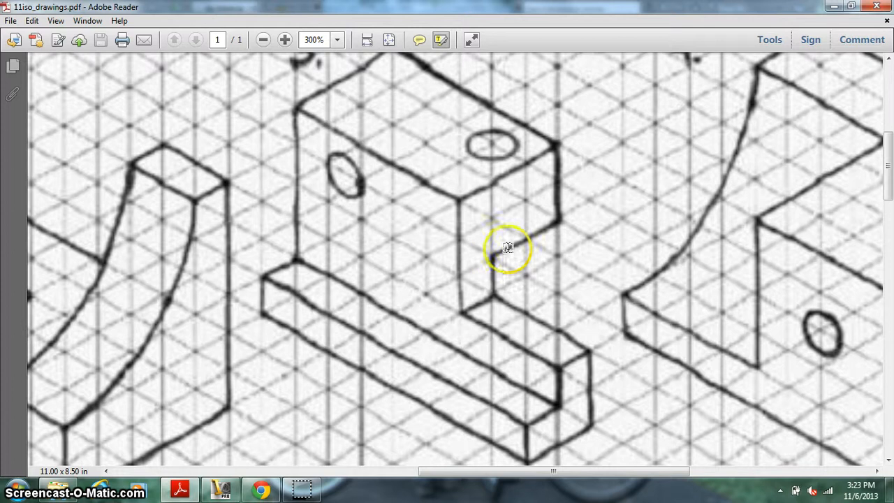
click(221, 489)
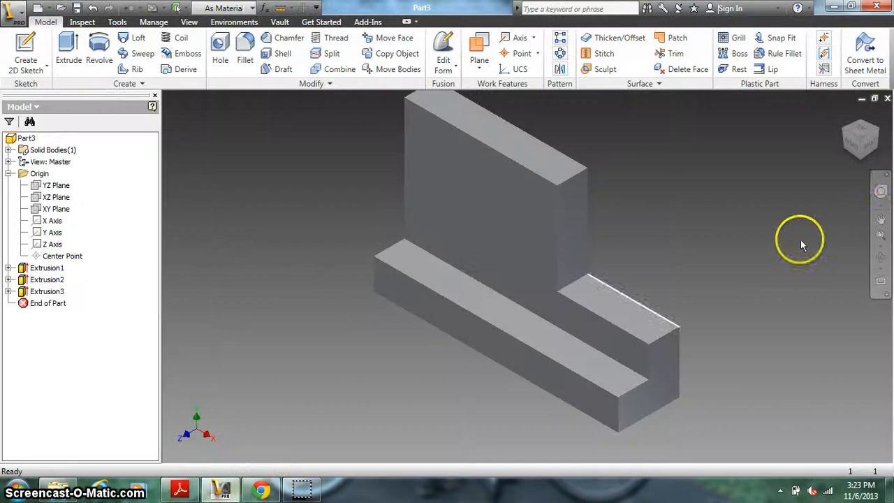
click(872, 137)
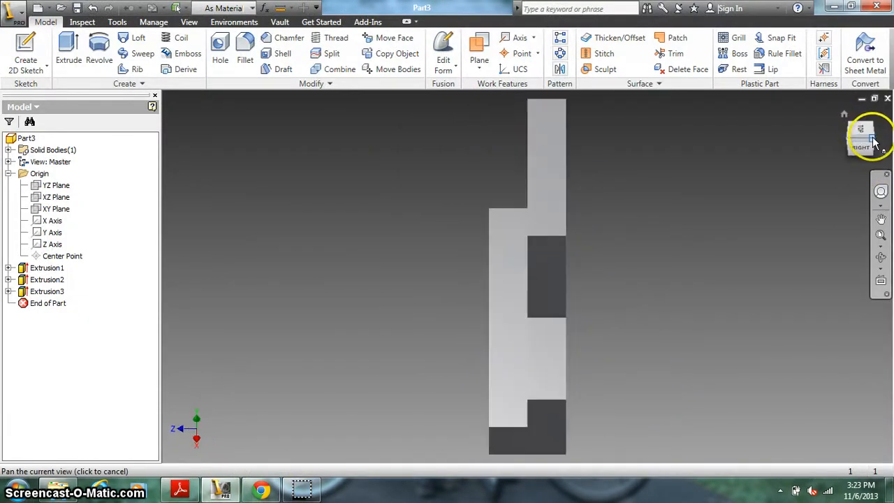
click(874, 140)
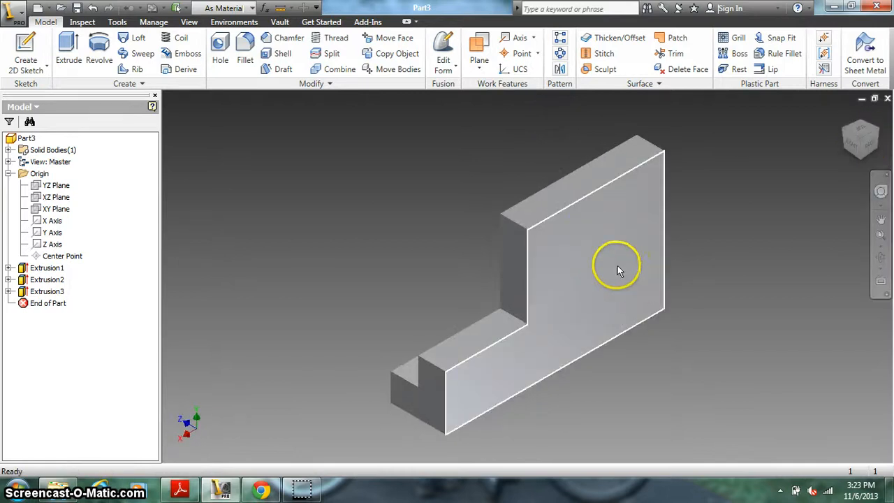
click(26, 48)
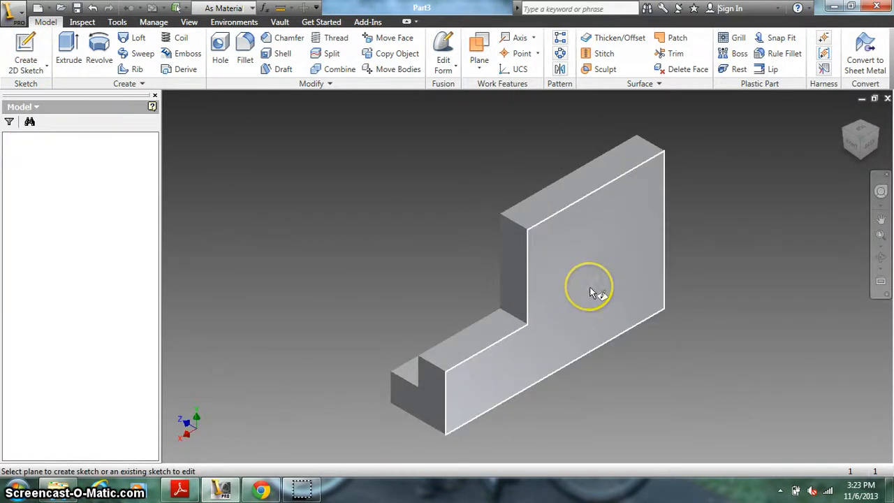
click(589, 289)
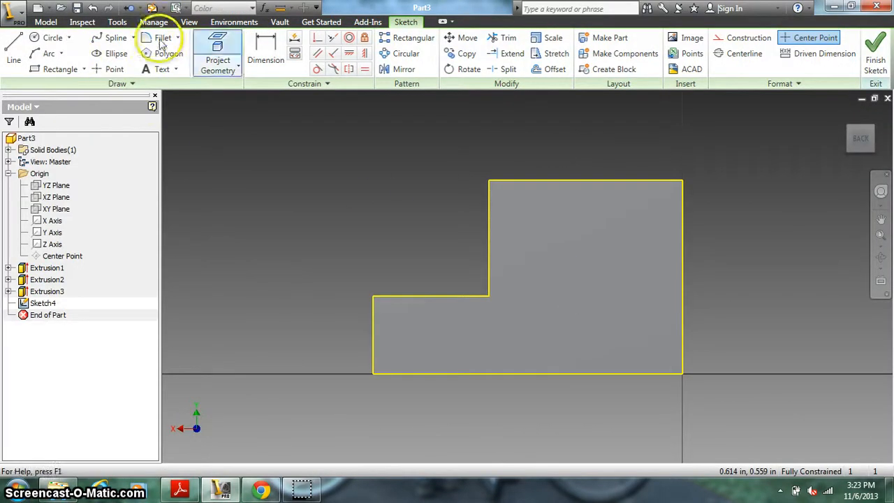
click(54, 68)
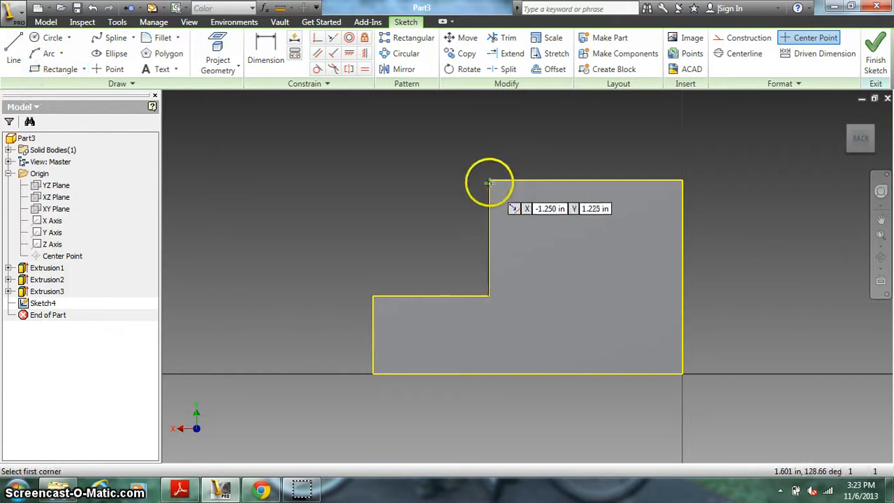
click(488, 183)
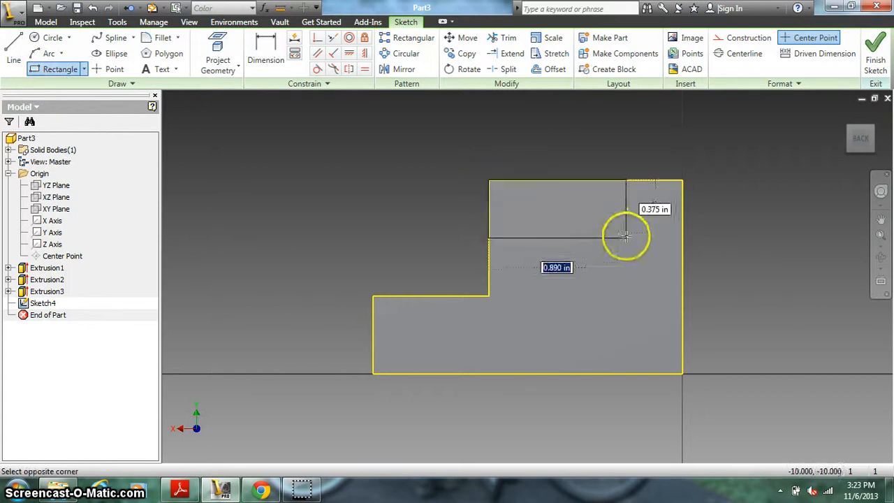
click(682, 252)
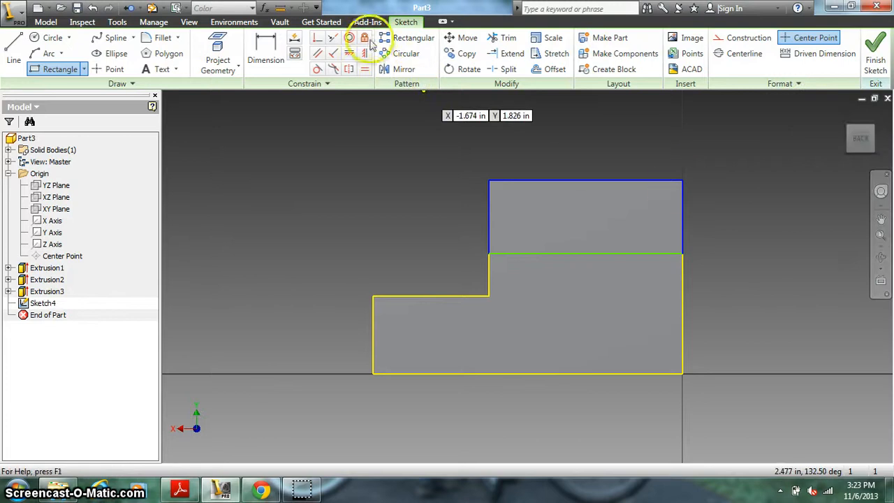
Step: Dimension the height of the rectangle on the upright block's back face and set it to .5 in
click(265, 43)
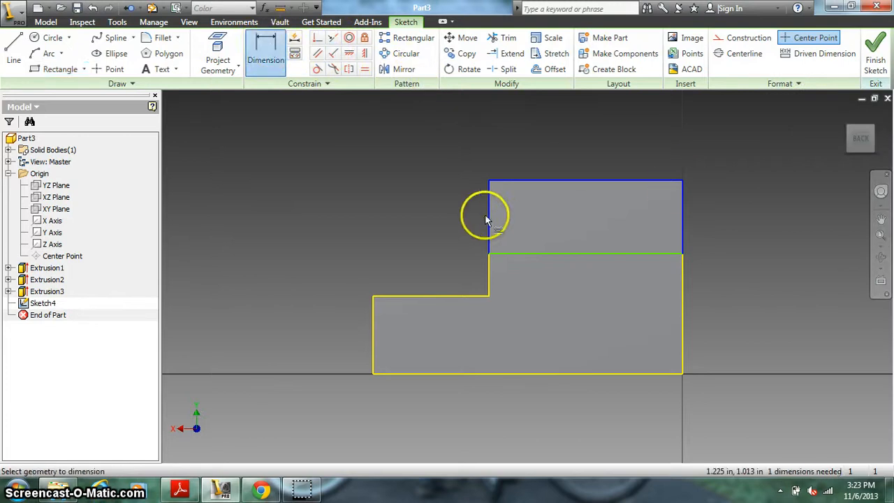
click(487, 220)
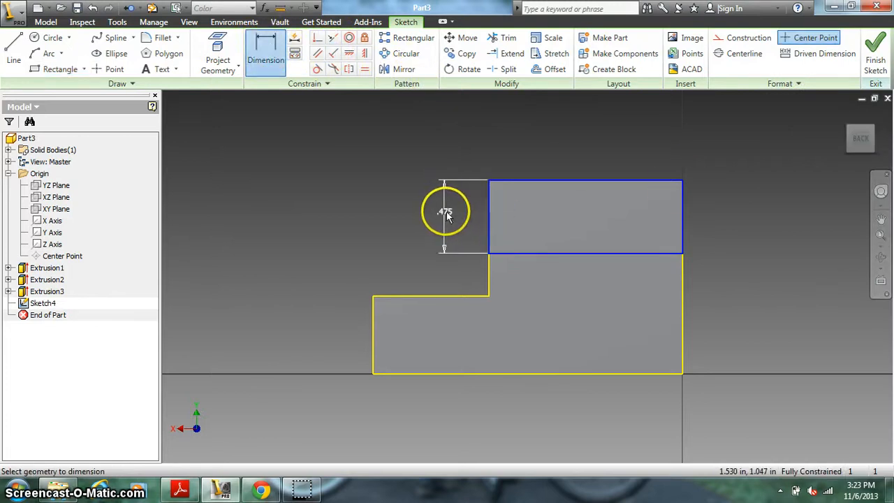
click(445, 216)
text(.)
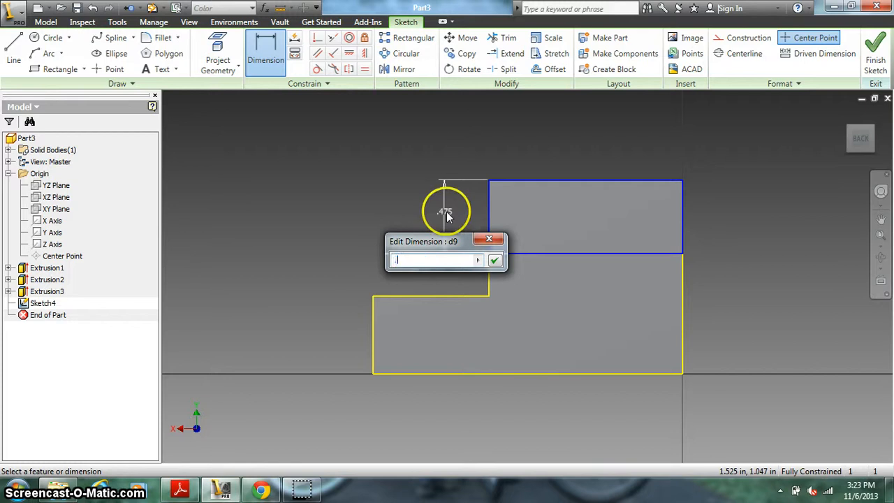
text(5)
key(Return)
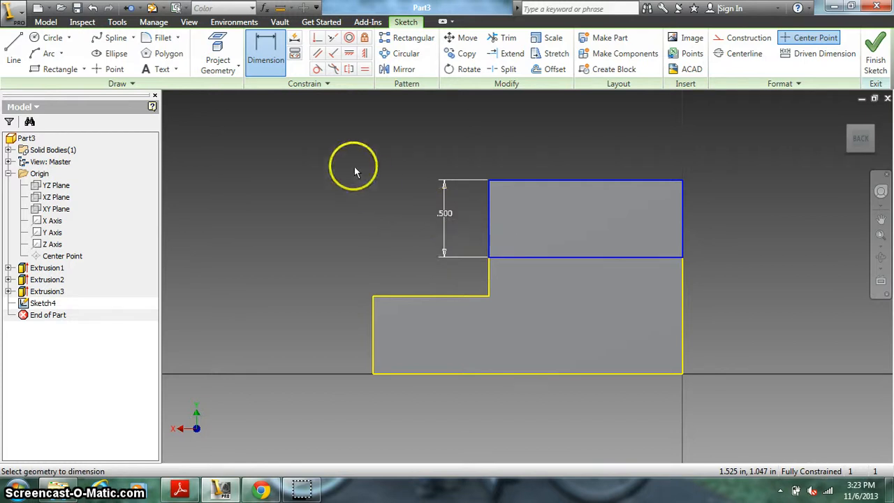
Step: Check the PDF drawing, finish the sketch, and extrude the .5 in high rectangle backward by .5 in, joined to the body
click(223, 487)
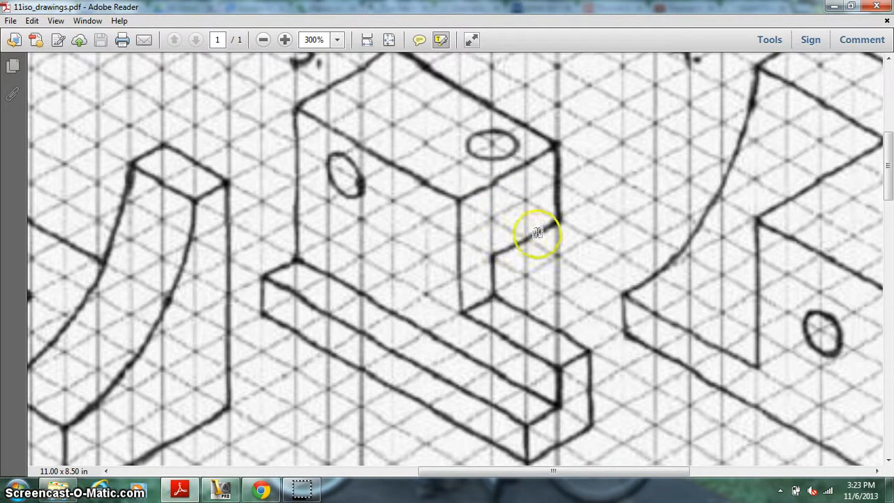
click(222, 491)
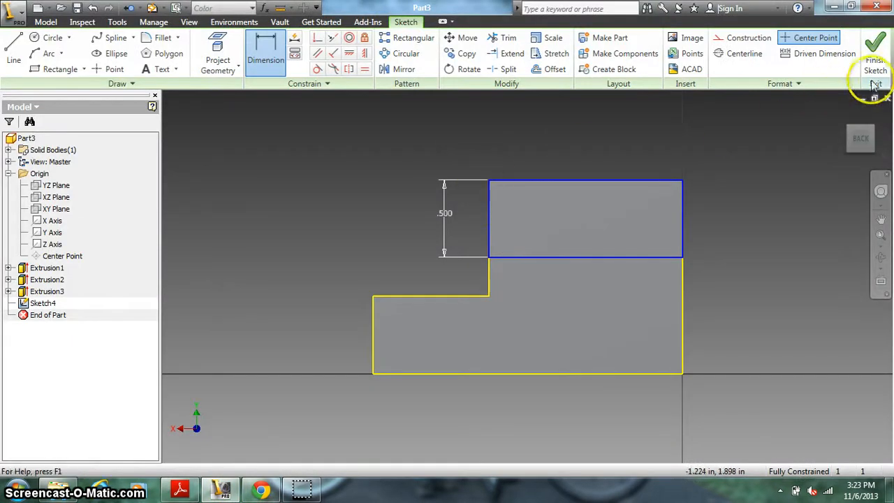
click(874, 60)
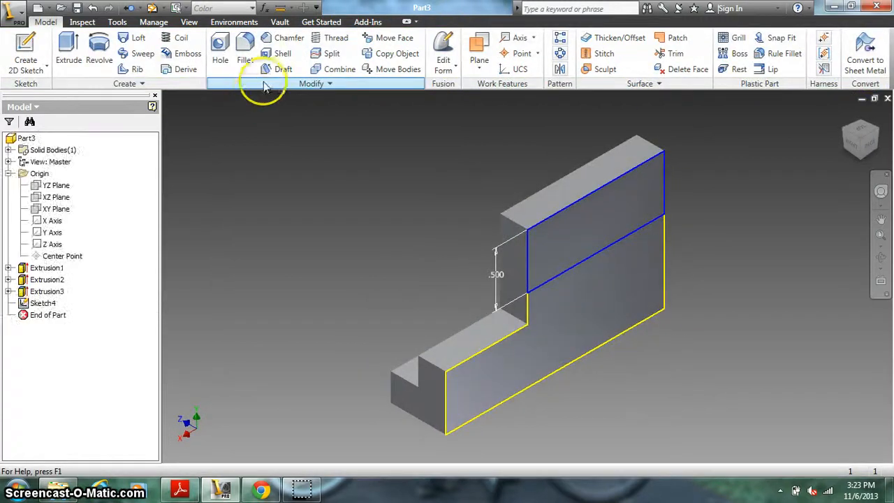
click(68, 47)
click(611, 241)
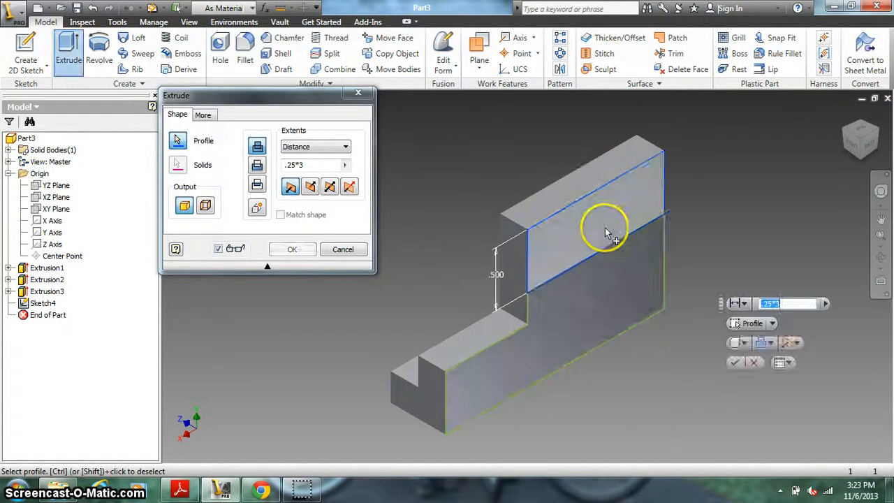
click(315, 162)
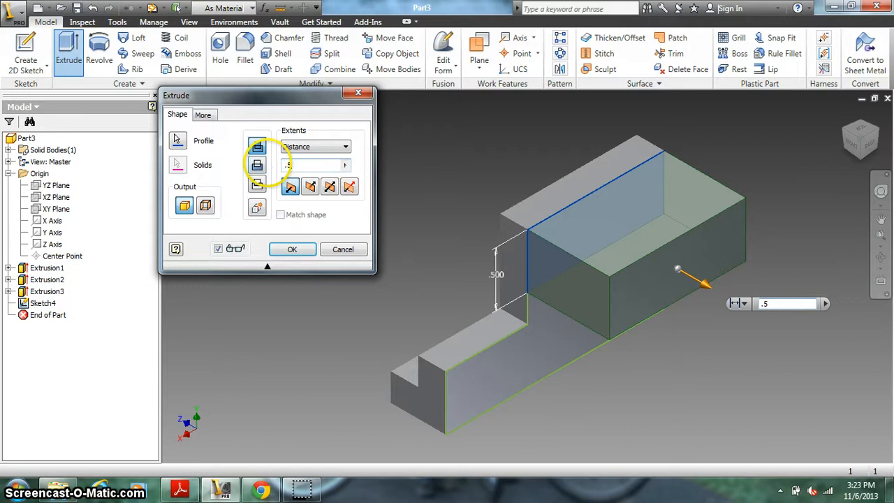
click(291, 251)
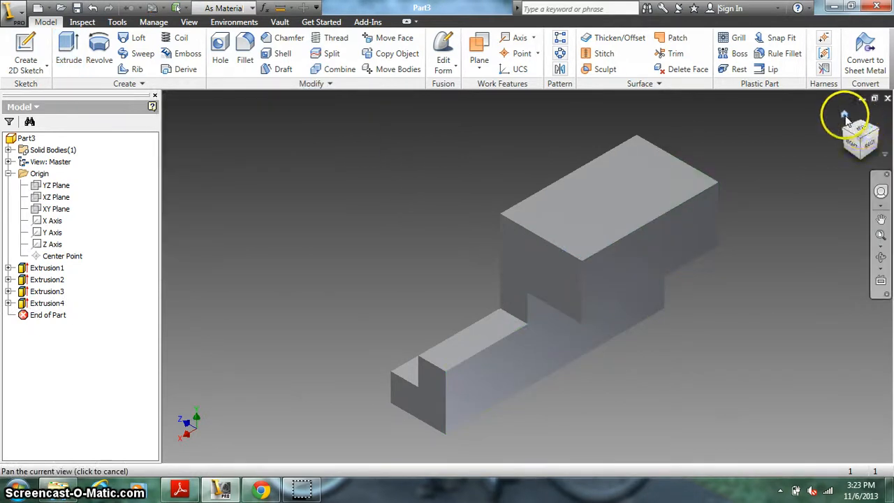
click(844, 119)
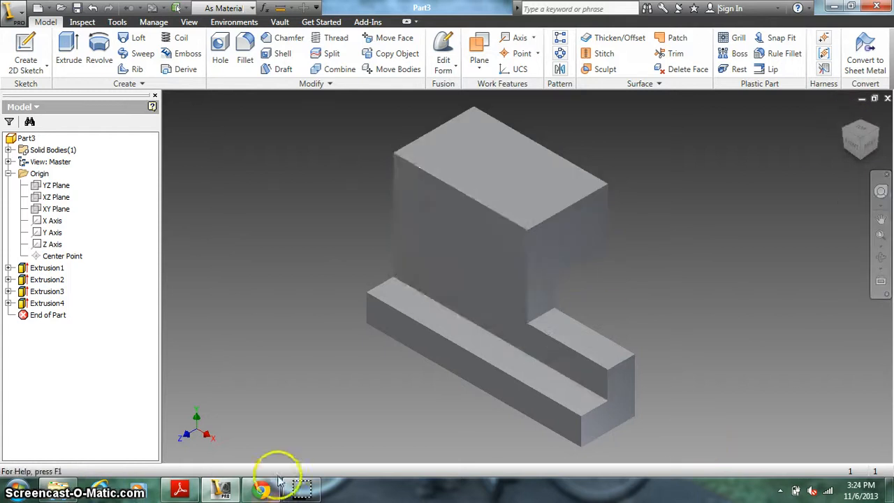
Step: Check the PDF drawing, then sketch a circle about 0.147 in in diameter on the block's top face, near its rear corner above the step
click(180, 488)
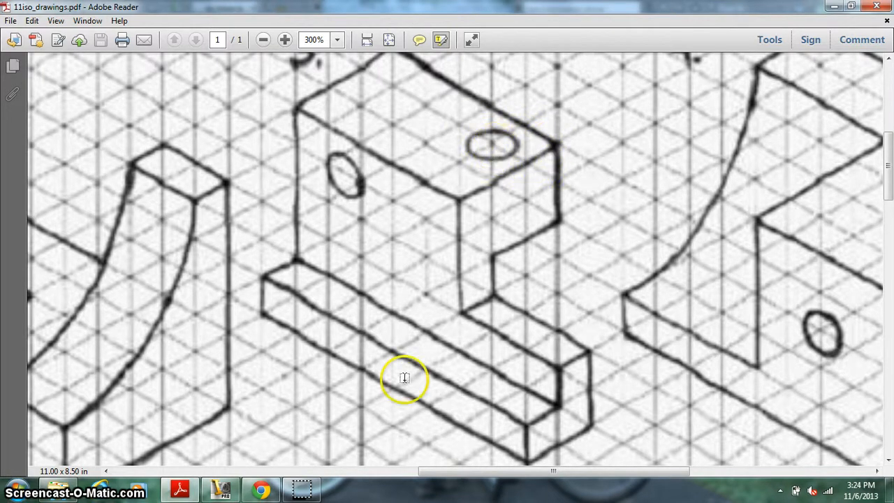
click(221, 488)
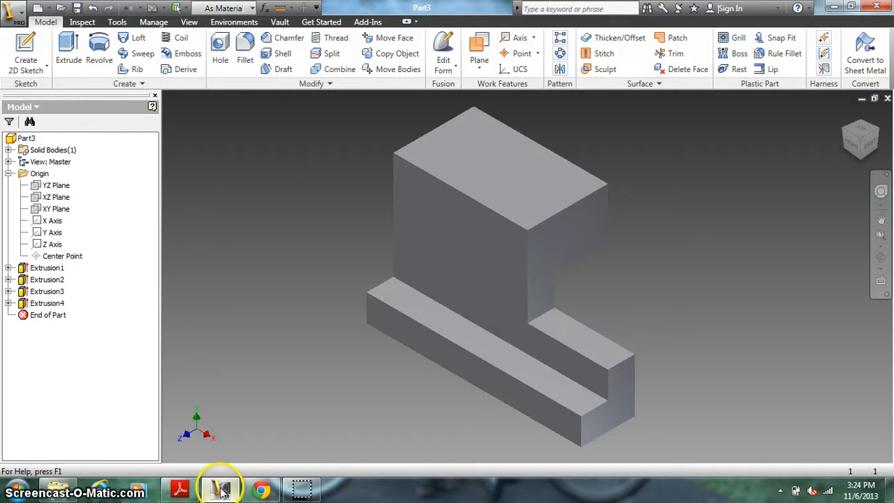
click(26, 53)
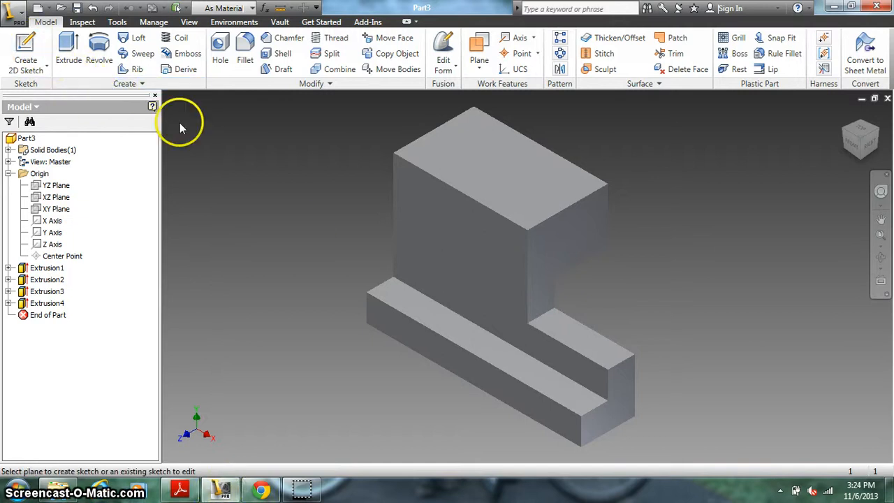
click(515, 177)
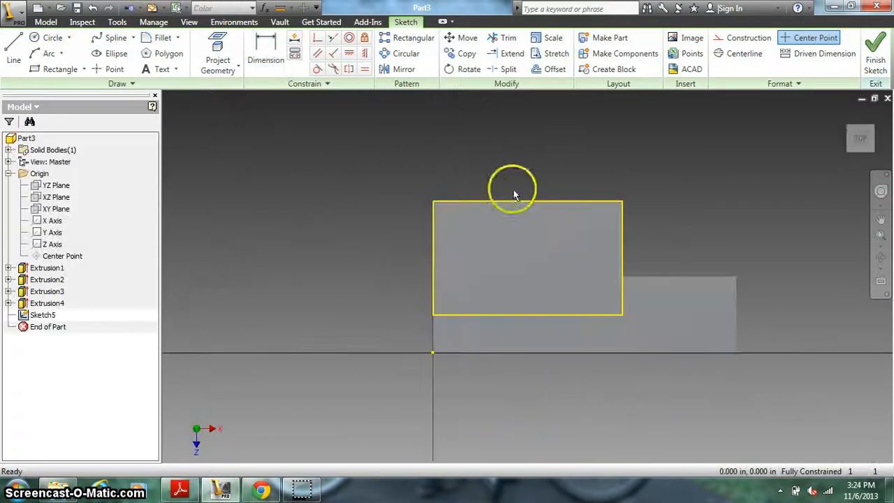
click(50, 40)
click(578, 243)
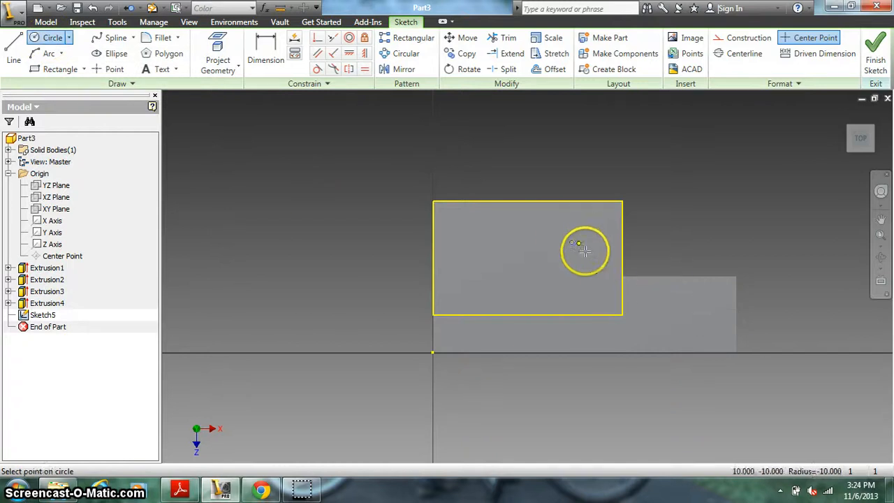
click(587, 251)
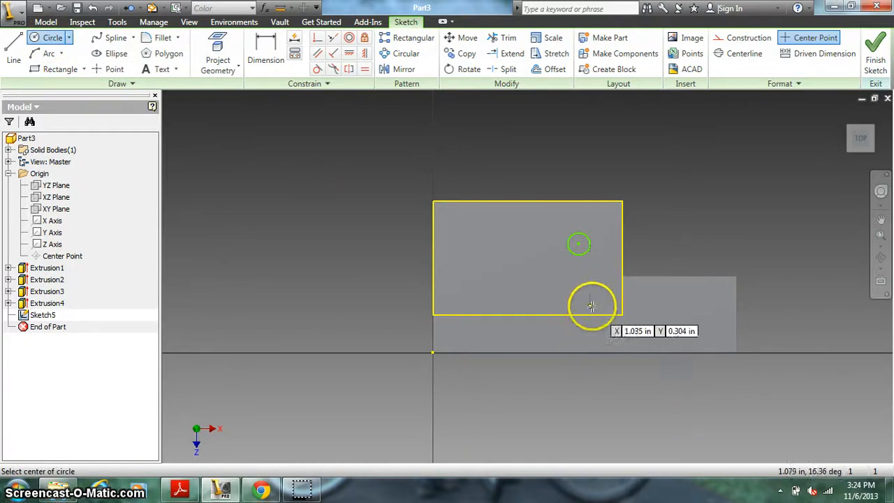
key(Escape)
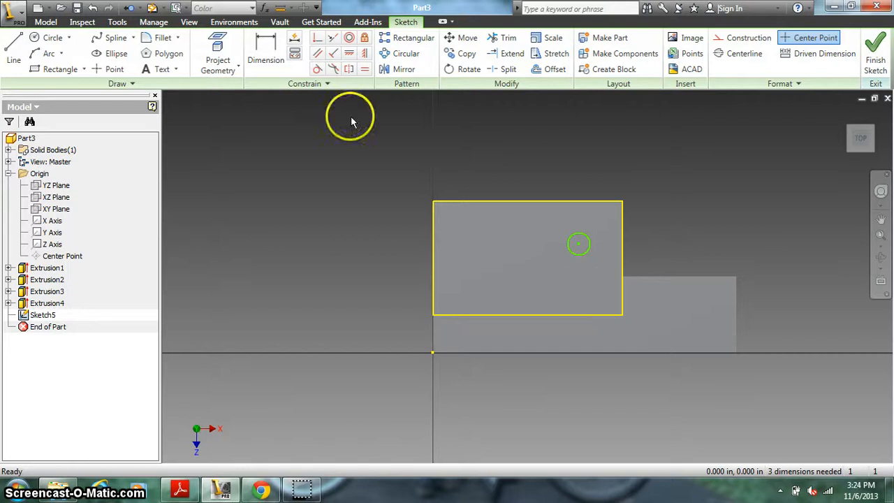
Step: Dimension the circle's center from the top face's short edge nearest to it and set the distance to .25 in
click(266, 56)
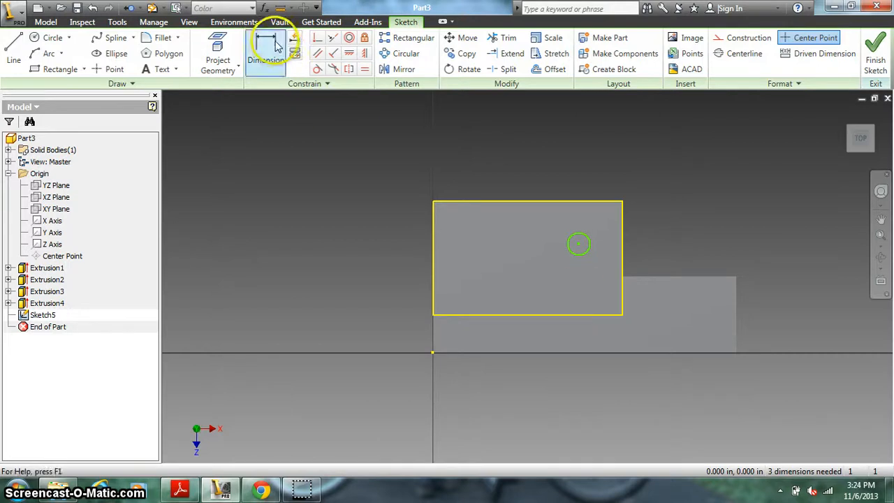
click(578, 248)
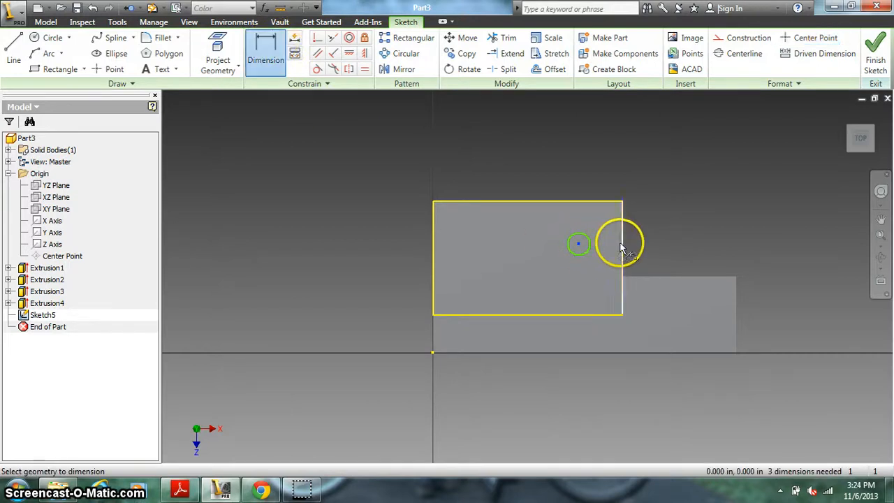
click(605, 160)
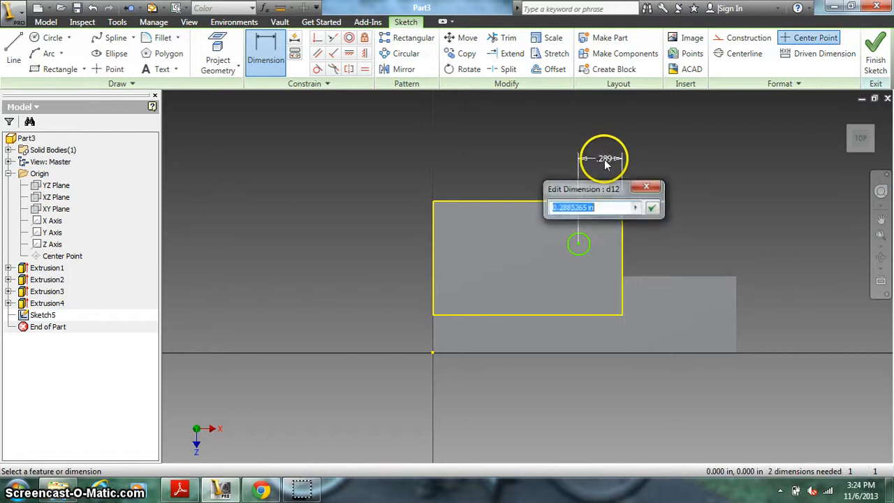
text(.25)
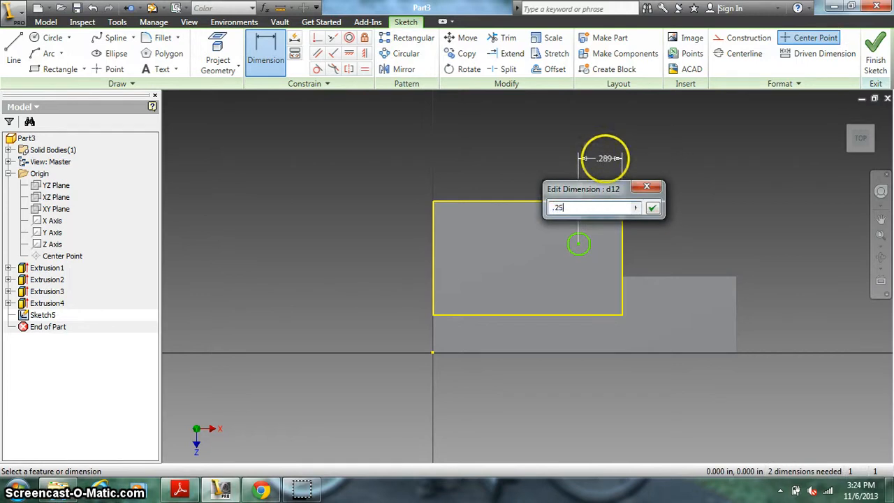
key(Return)
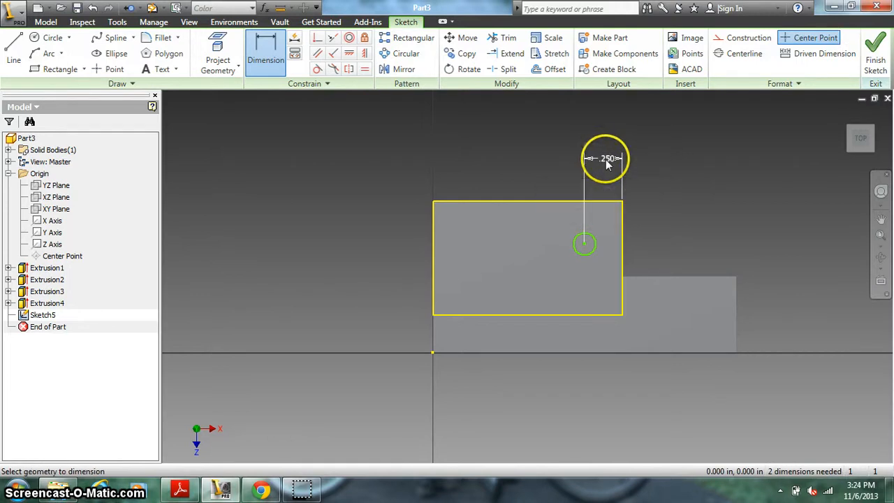
Step: Dimension the circle's center from the top face's rear long edge and link the distance to the first offset, d12
click(585, 246)
click(585, 202)
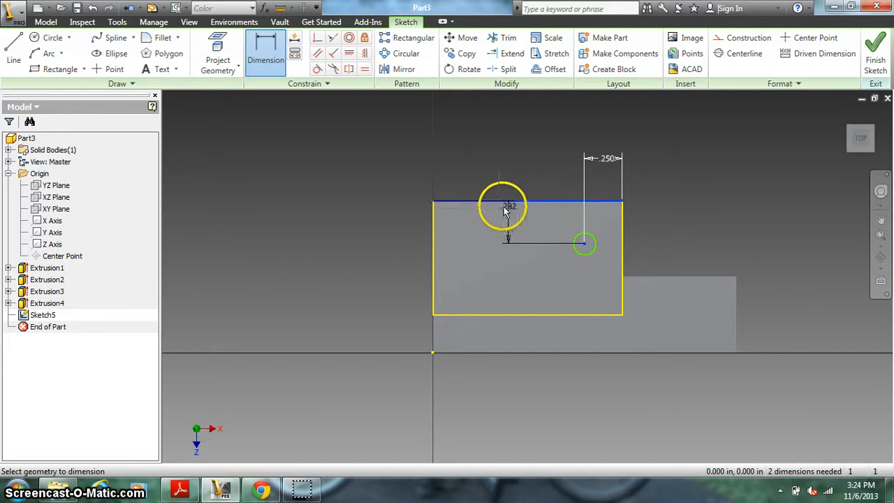
click(369, 205)
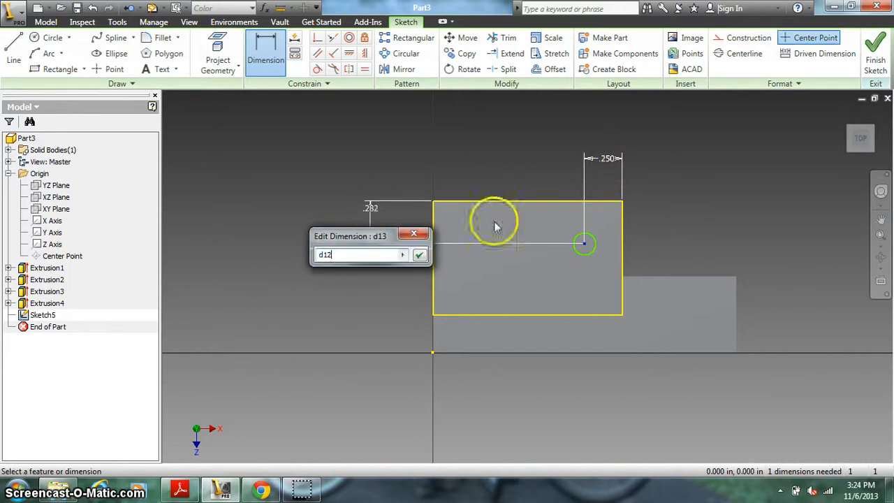
click(419, 255)
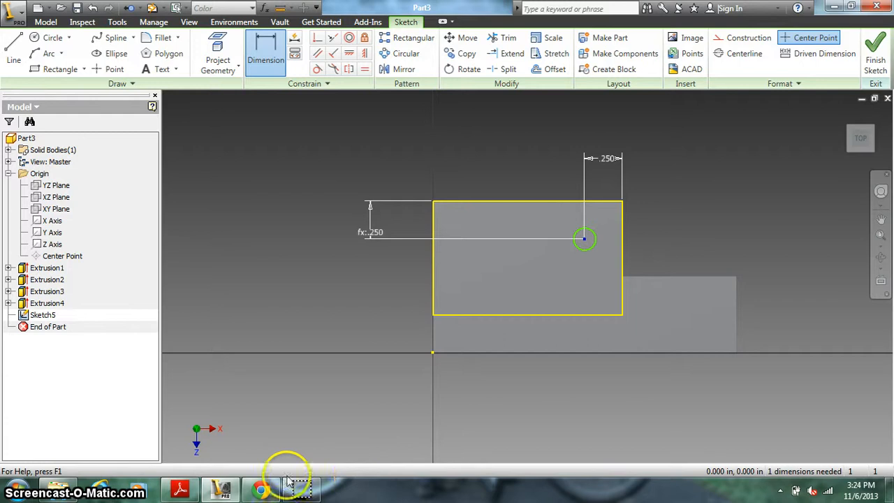
Step: Check the hole size in the PDF drawing, then dimension the circle's diameter and set it to .5 in
mouse_move(220, 493)
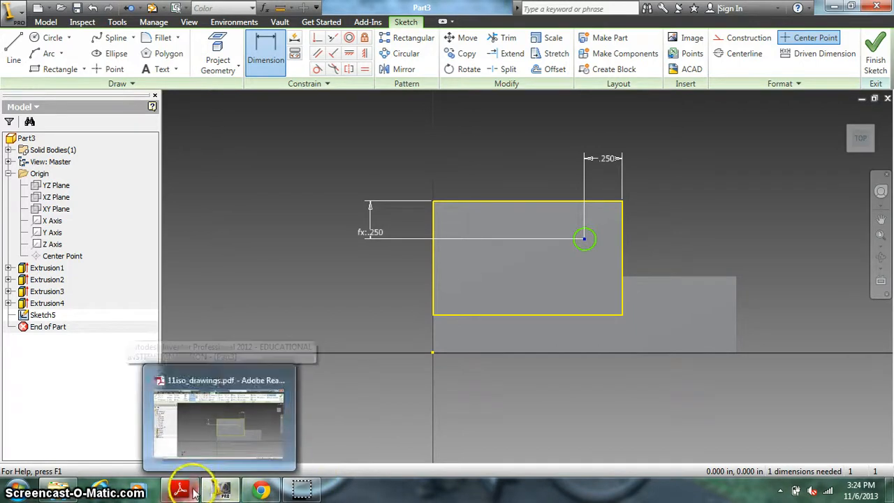
click(190, 490)
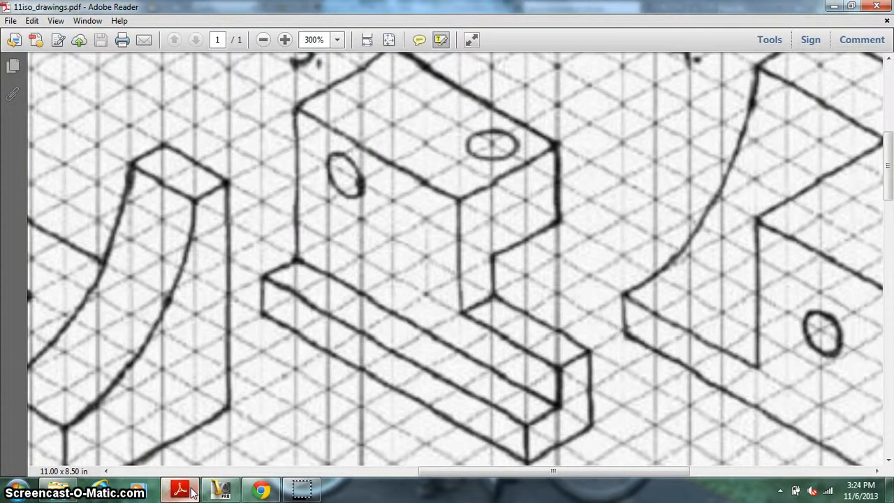
click(193, 493)
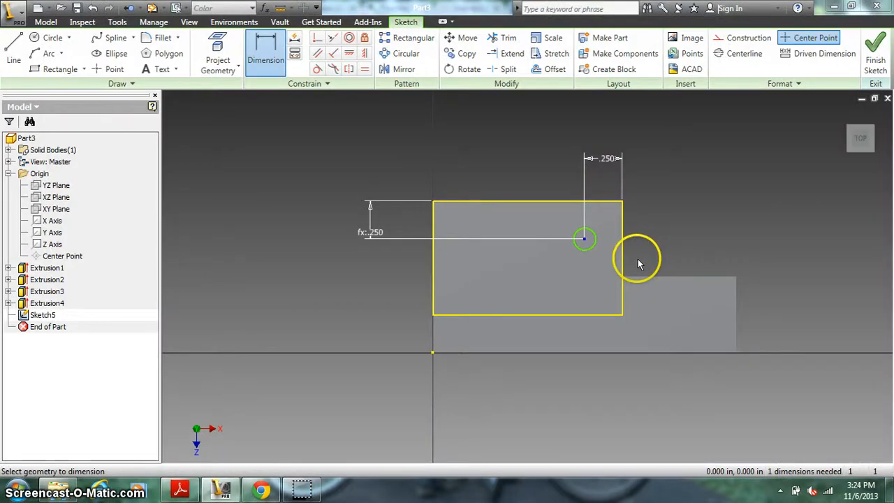
click(577, 252)
click(512, 274)
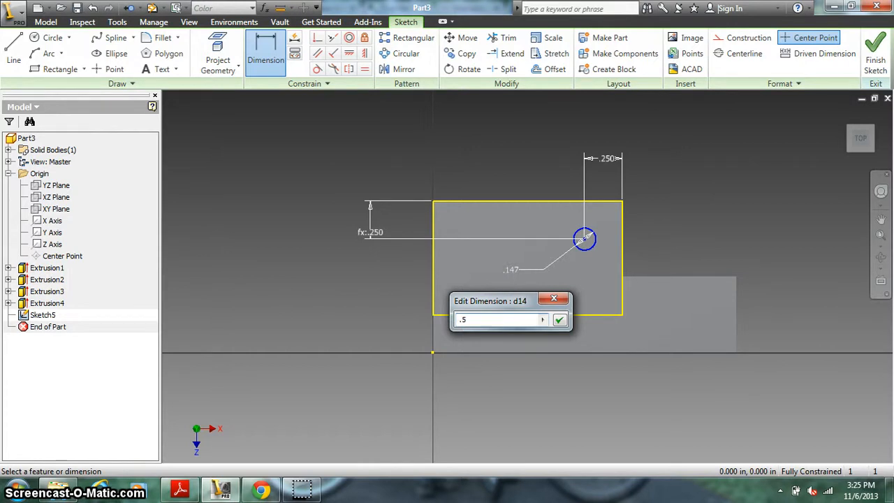
key(Return)
Step: Change the circle's diameter to .25 in and compare it with the top hole in the PDF drawing
drag(479, 345, 409, 351)
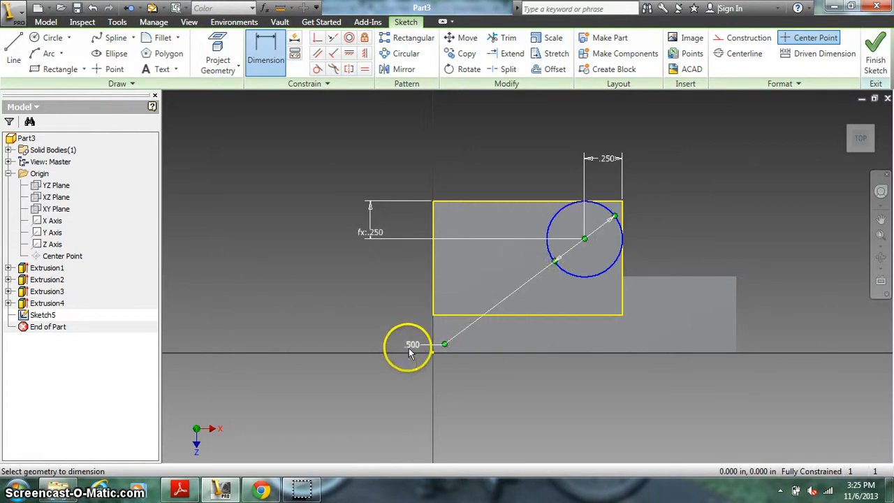
click(410, 352)
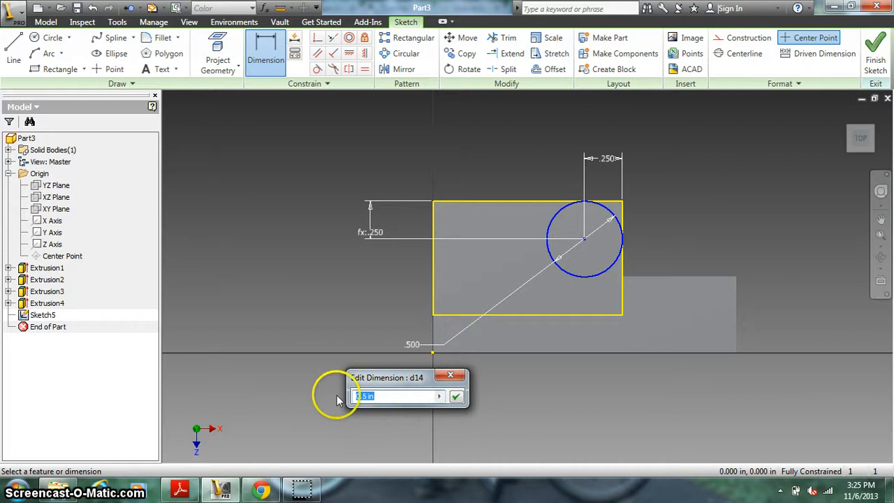
text(.25)
key(Return)
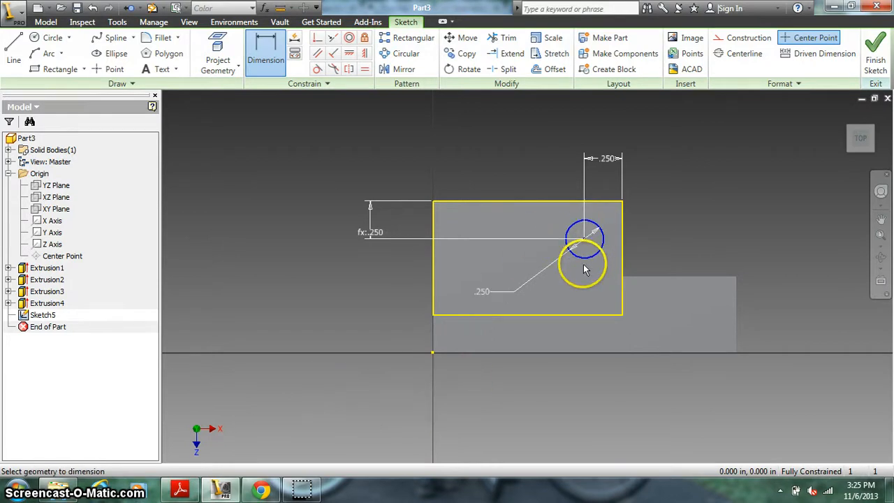
click(178, 490)
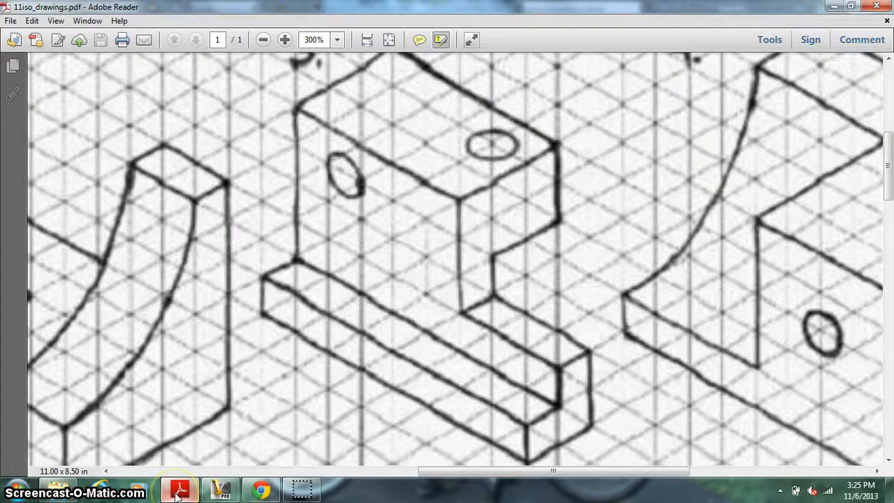
click(179, 491)
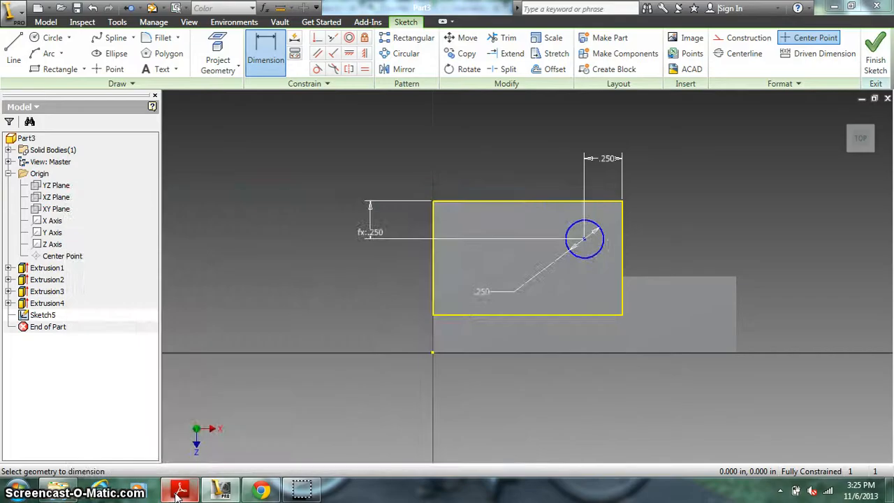
Step: Finish the sketch and cut the circle on the top face down through the block with an extrusion to the next face
click(875, 54)
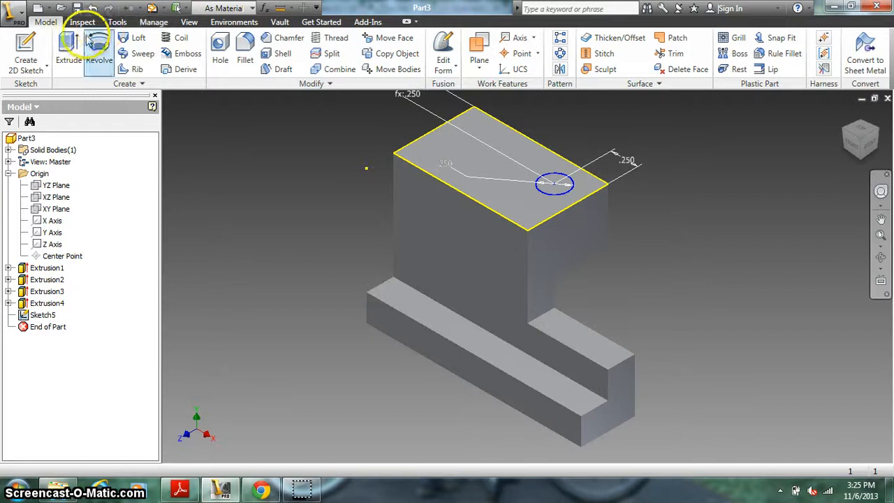
click(67, 46)
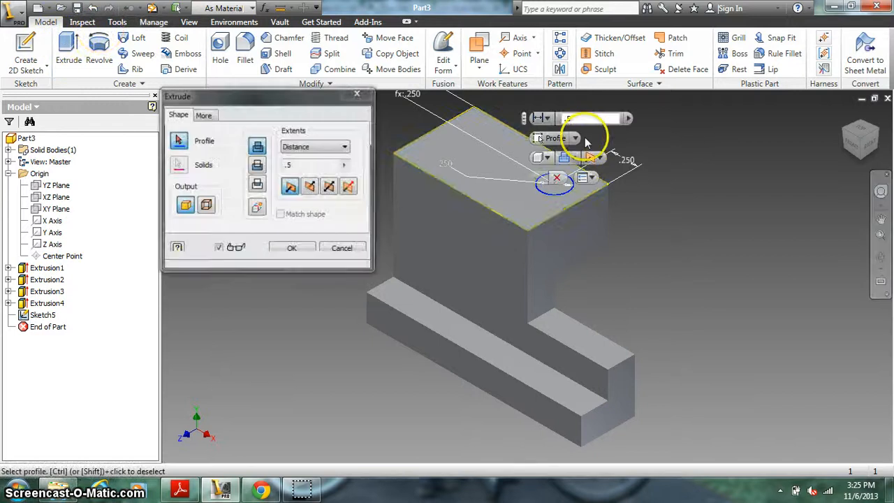
click(555, 190)
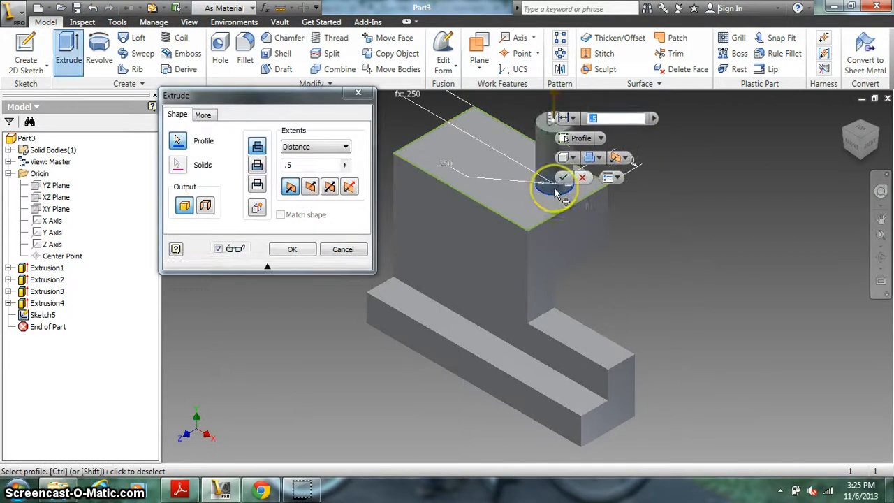
click(256, 172)
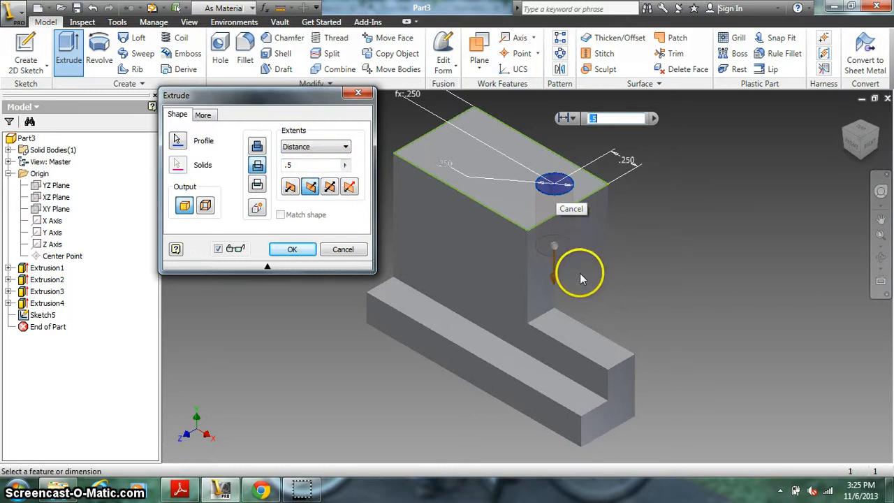
click(342, 148)
click(315, 166)
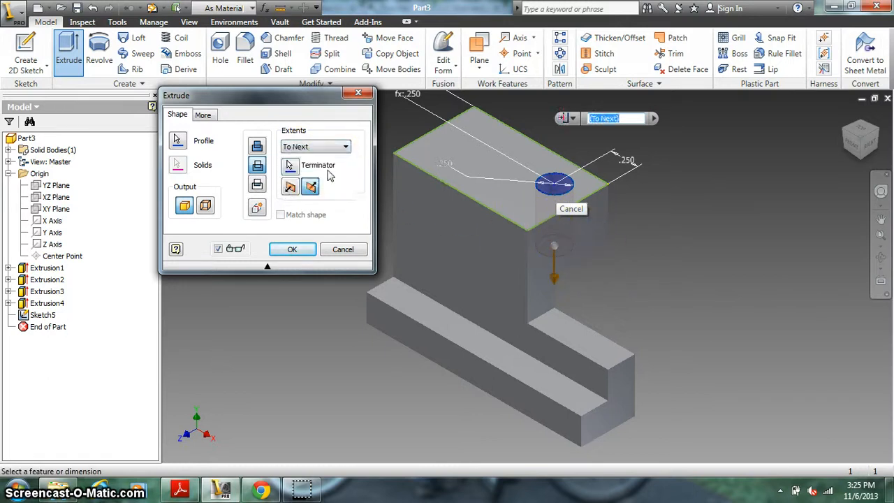
click(292, 250)
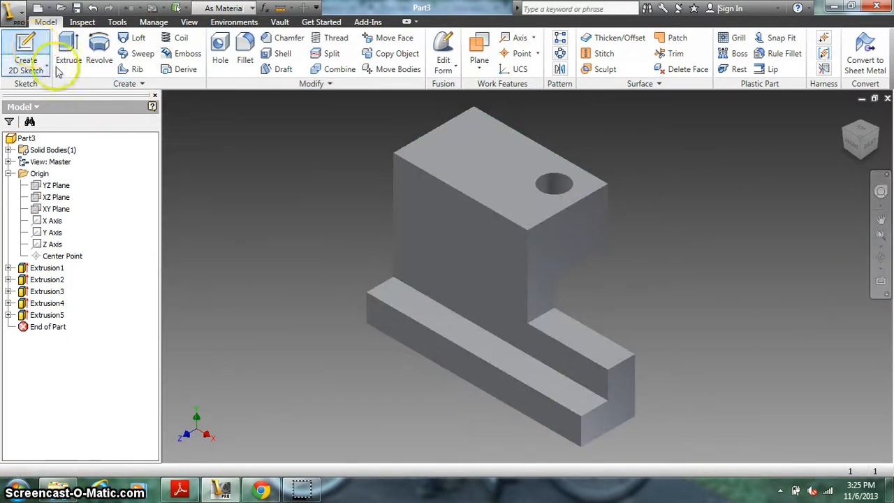
Step: Start a sketch on the block's tall front face and draw a circle about 0.345 in in diameter near its upper-left corner
click(28, 63)
click(454, 240)
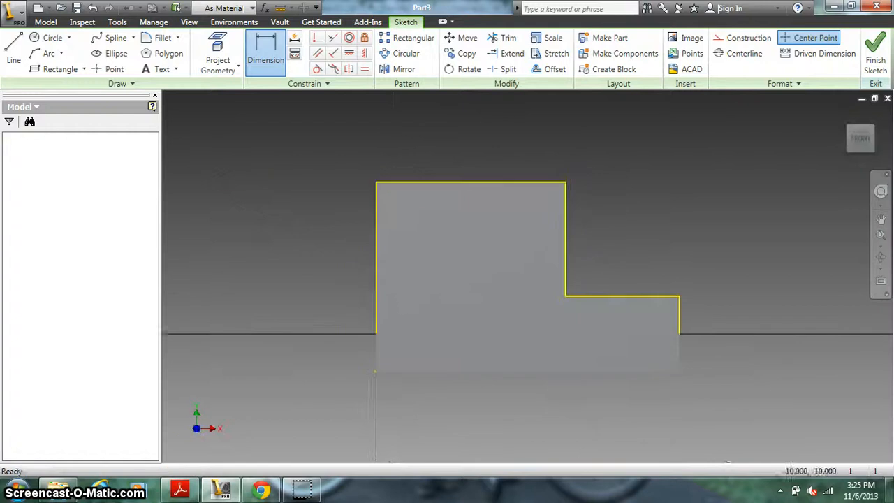
click(46, 37)
click(411, 223)
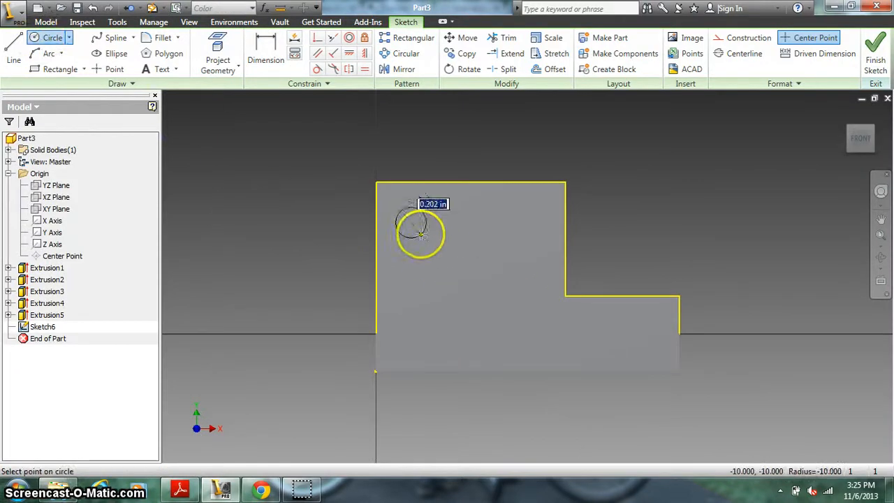
click(425, 240)
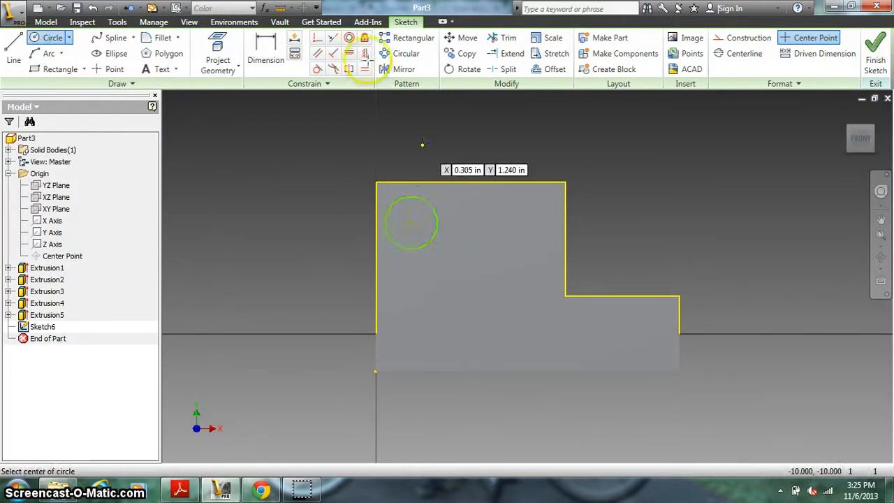
Step: Dimension the circle's center from the front face's top edge and set the distance to .25 in
click(264, 44)
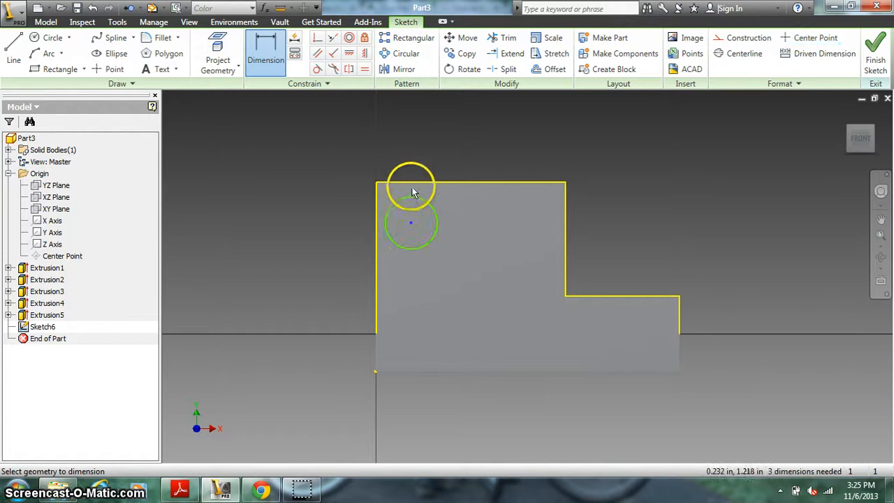
click(412, 182)
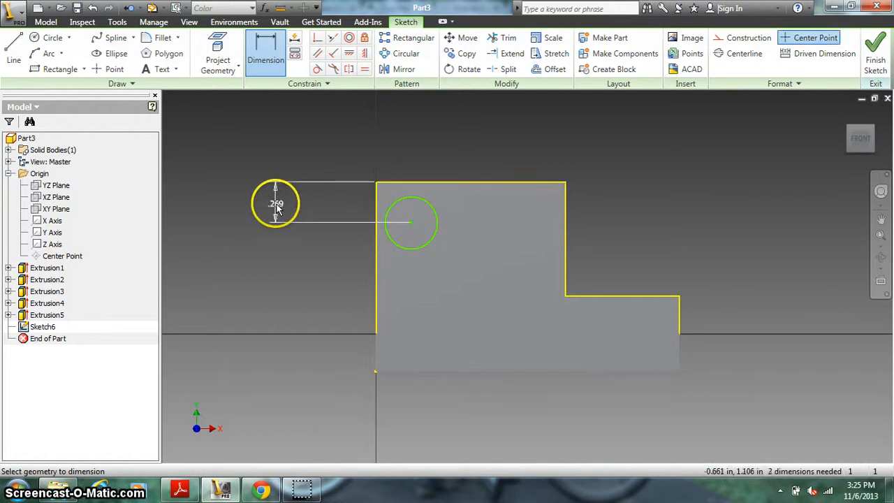
click(277, 206)
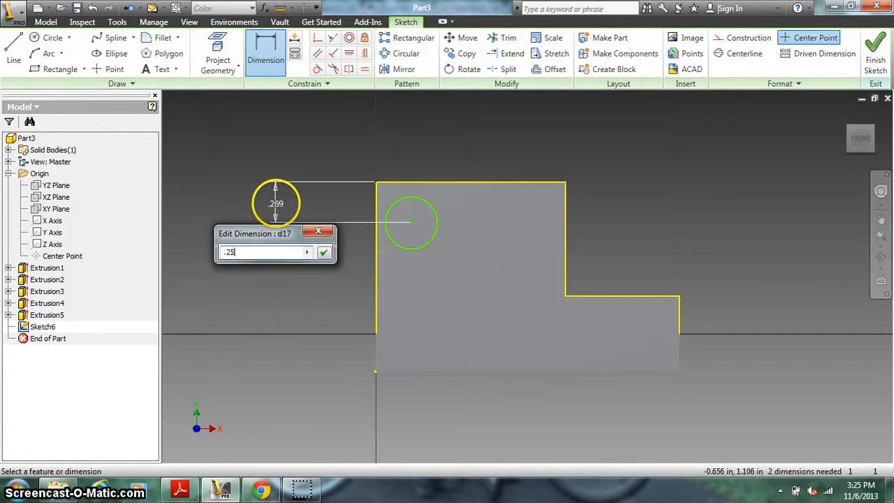
key(Return)
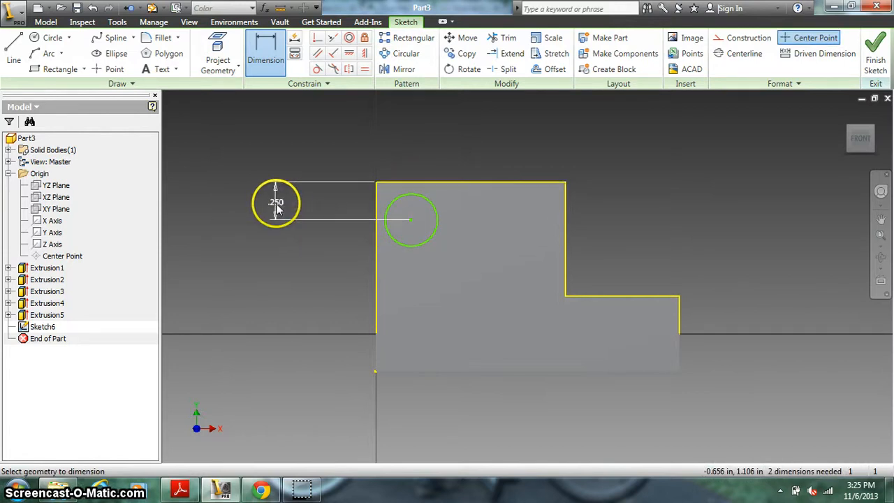
Step: Check the front hole's position in the PDF drawing, then dimension the circle's center from the face's left edge as 1.5*.25
click(182, 489)
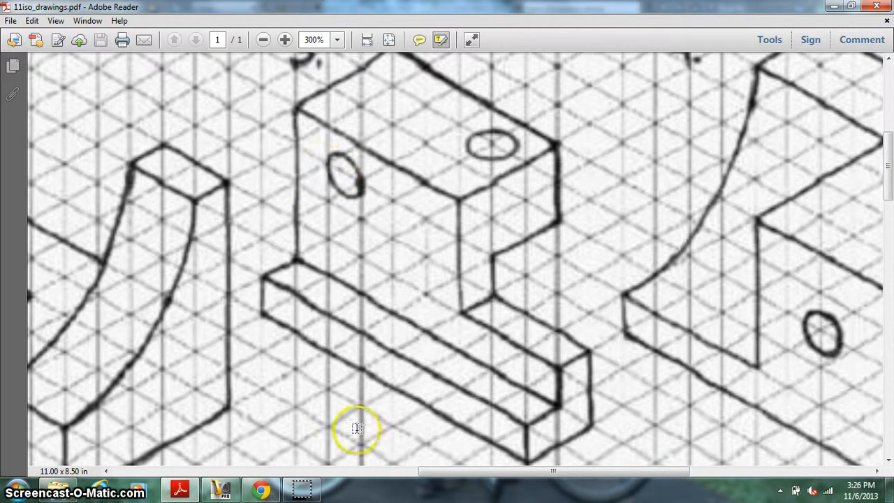
click(234, 487)
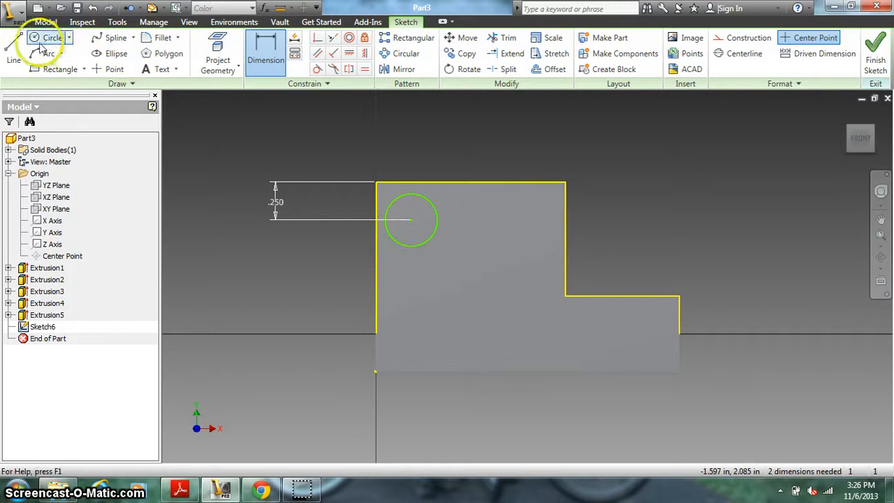
click(265, 47)
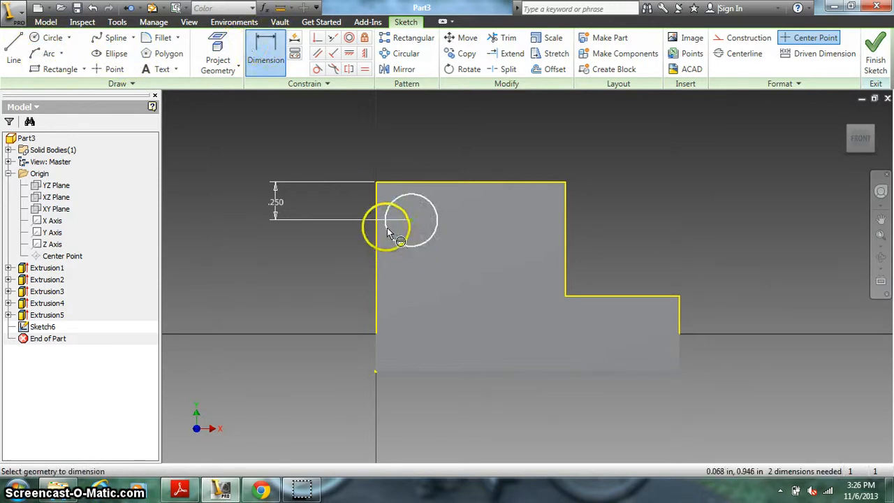
click(386, 230)
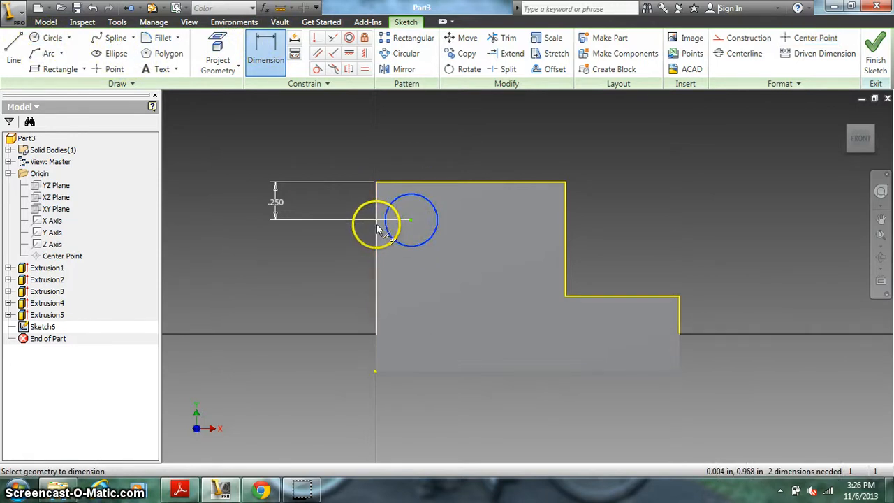
click(377, 227)
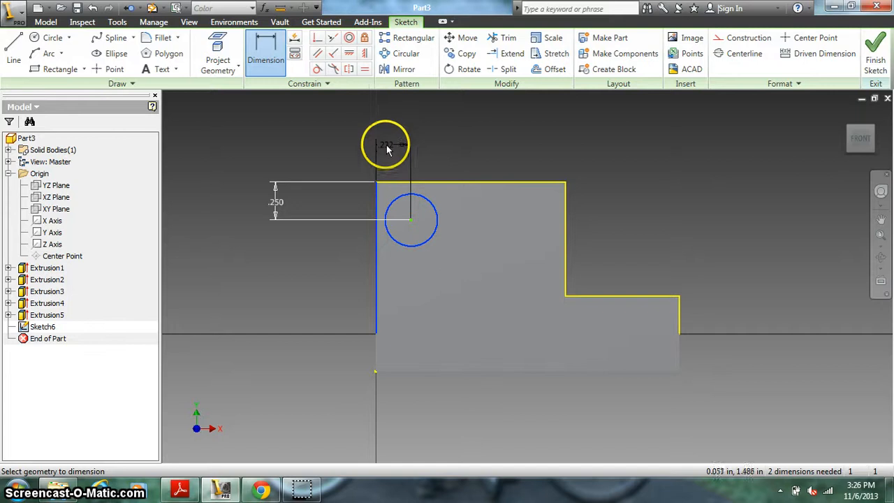
click(395, 143)
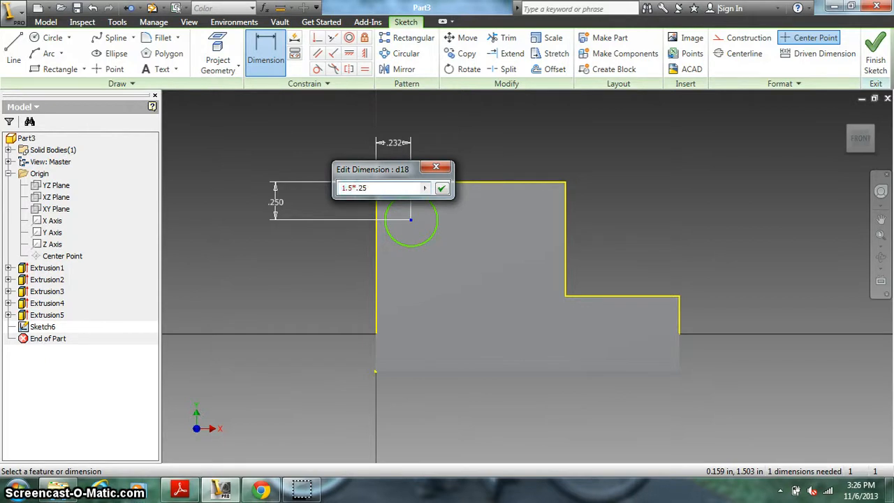
key(Return)
click(401, 145)
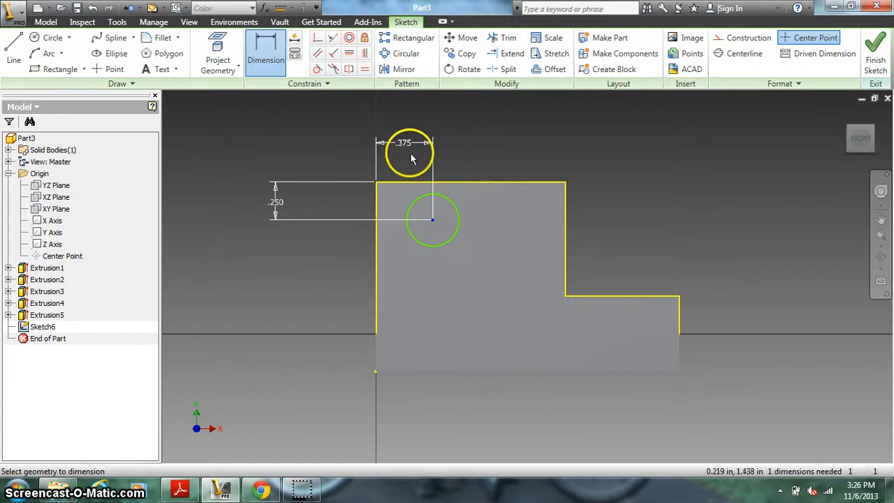
Step: Dimension the front circle's diameter and set it to .25 in
click(459, 218)
click(475, 145)
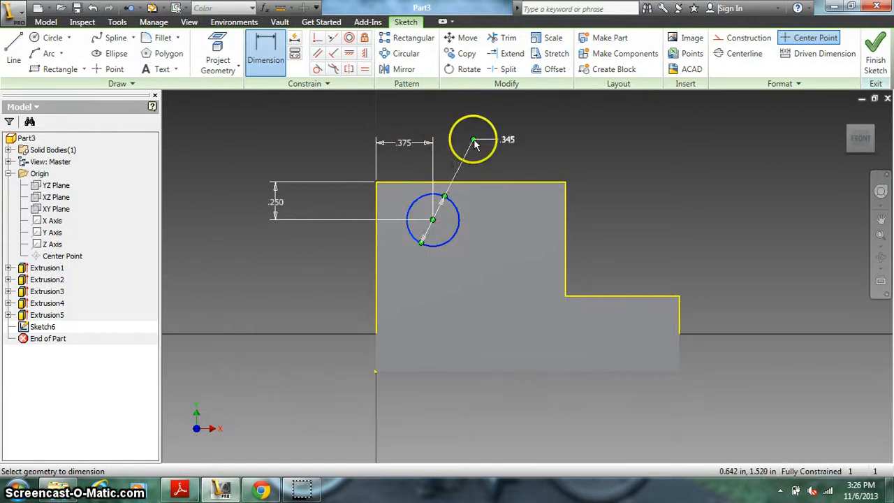
click(507, 141)
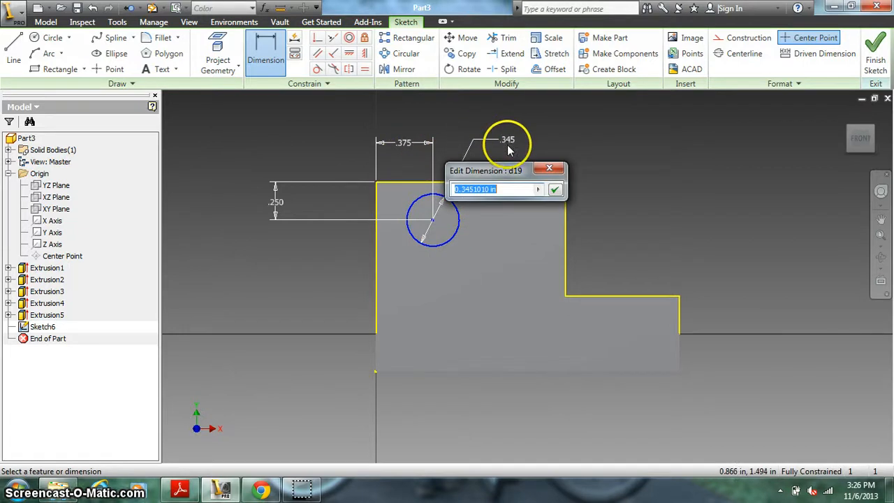
text(.25)
key(Return)
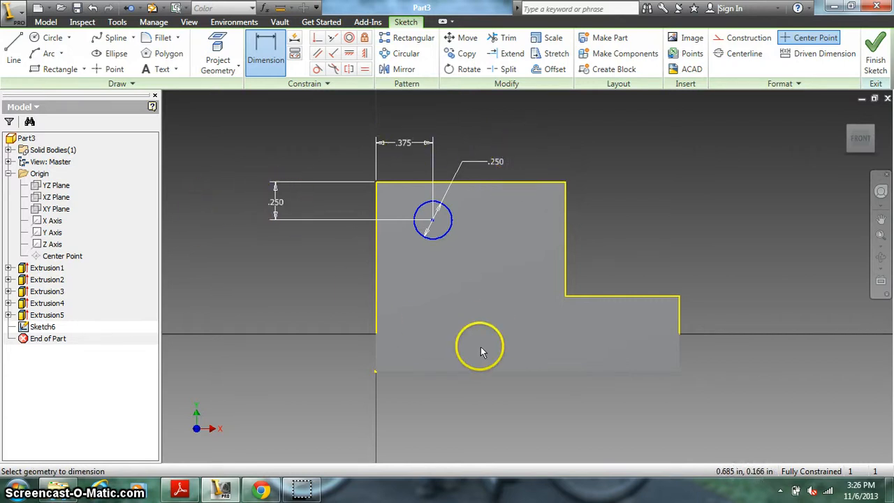
Step: Finish the sketch and cut the front circle through the block with an extrusion to the next face
click(877, 46)
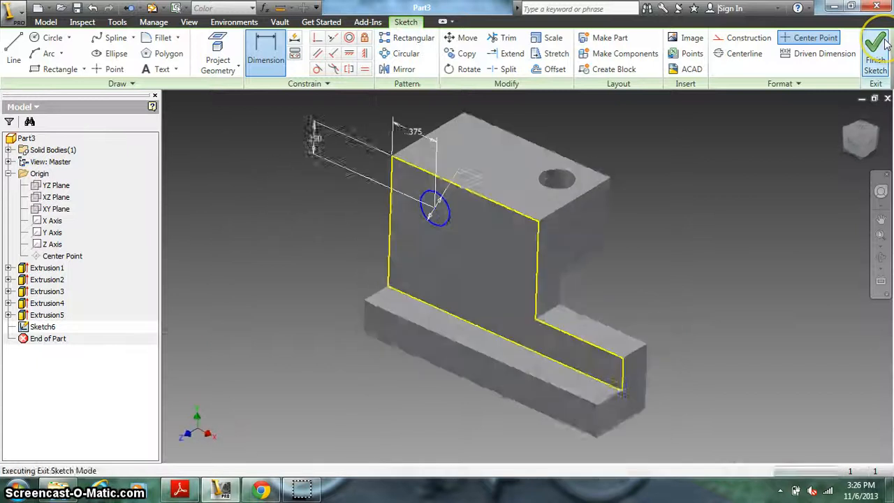
click(70, 50)
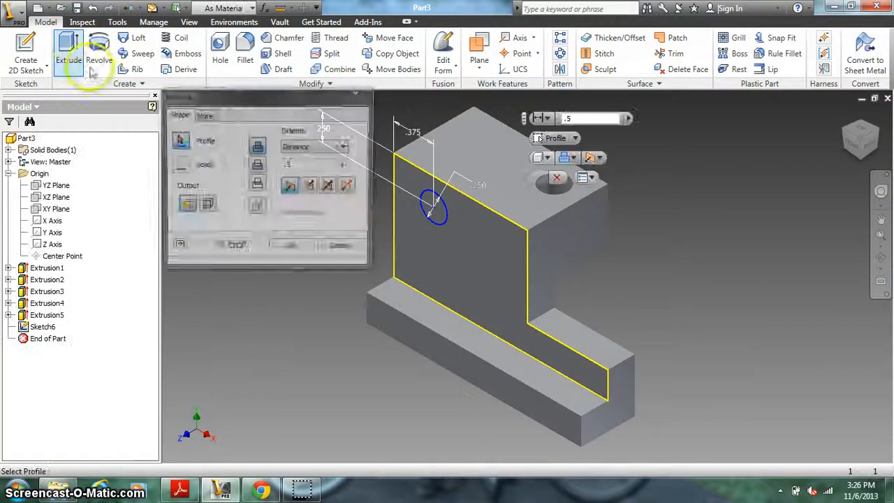
click(439, 213)
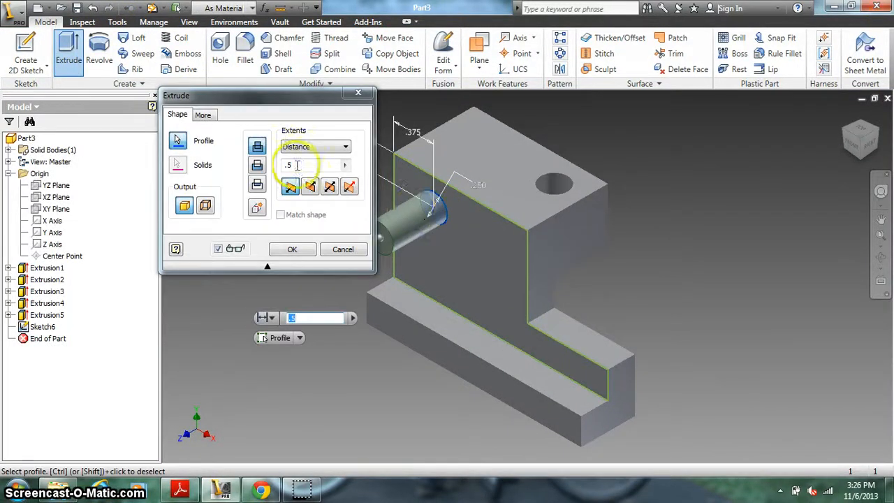
click(258, 166)
click(344, 147)
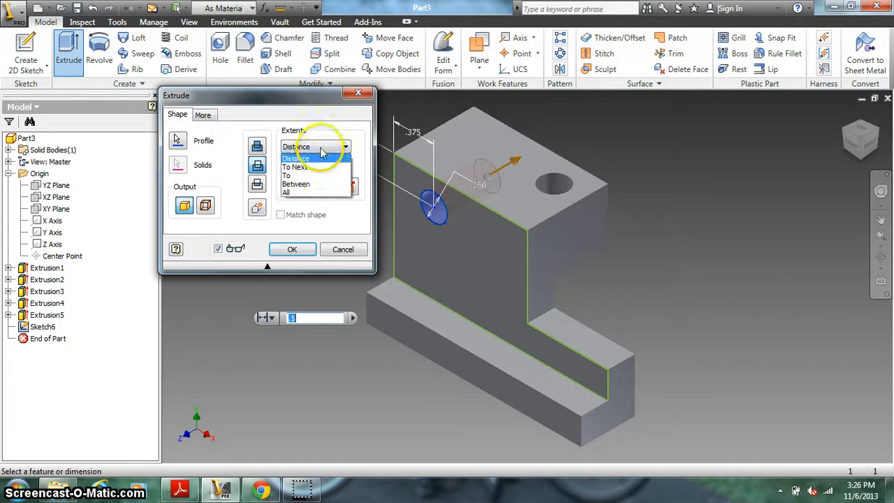
click(315, 158)
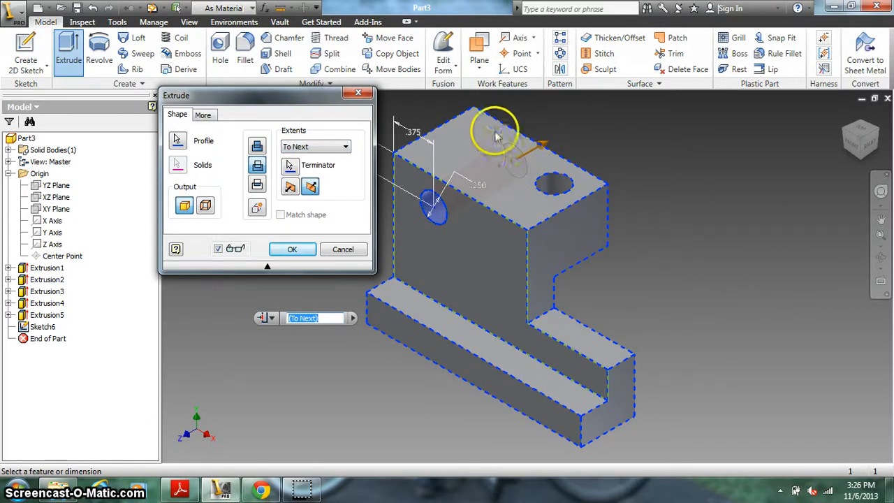
click(289, 251)
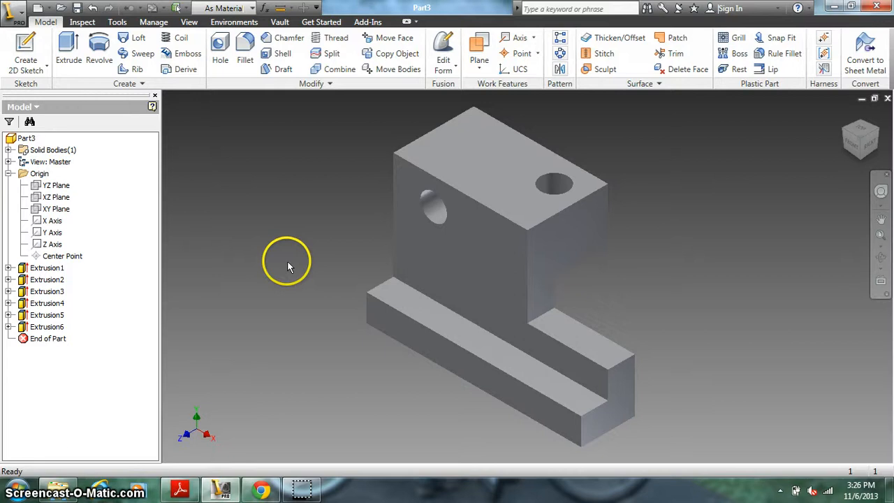
Step: Save the part to the Desktop as BLOCK3 in the Autodesk Inventor Parts (*.ipt) format
click(76, 9)
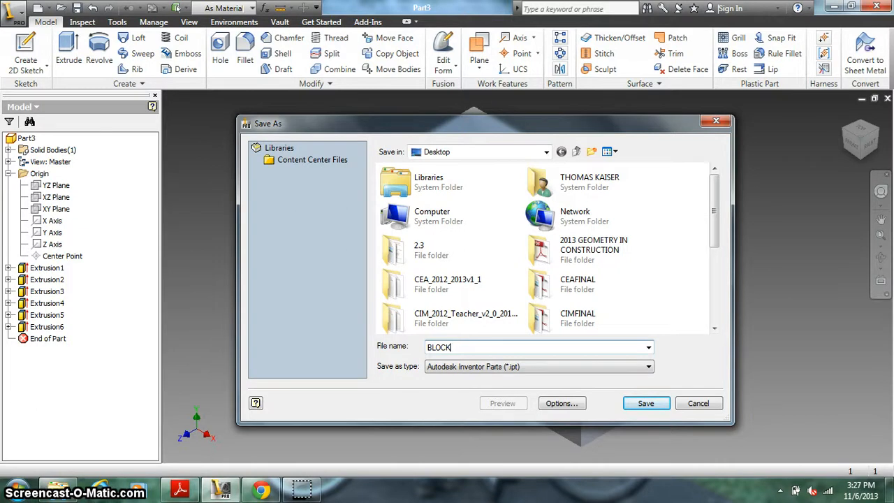
click(646, 403)
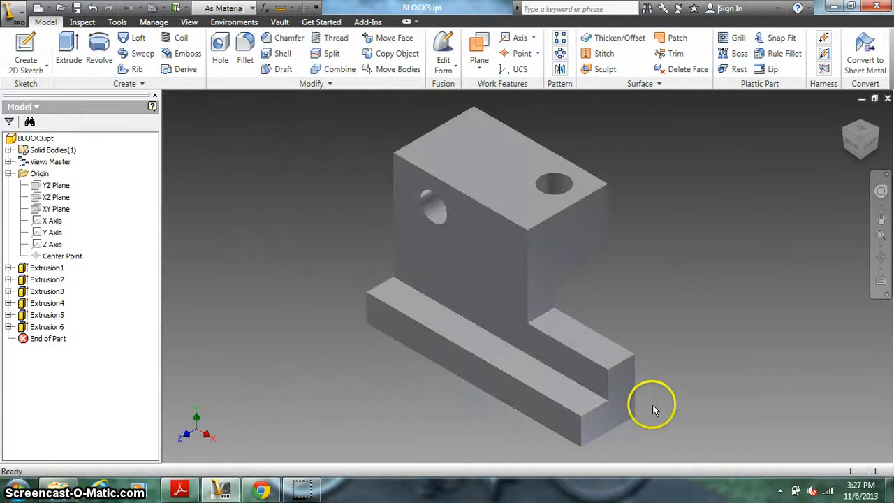